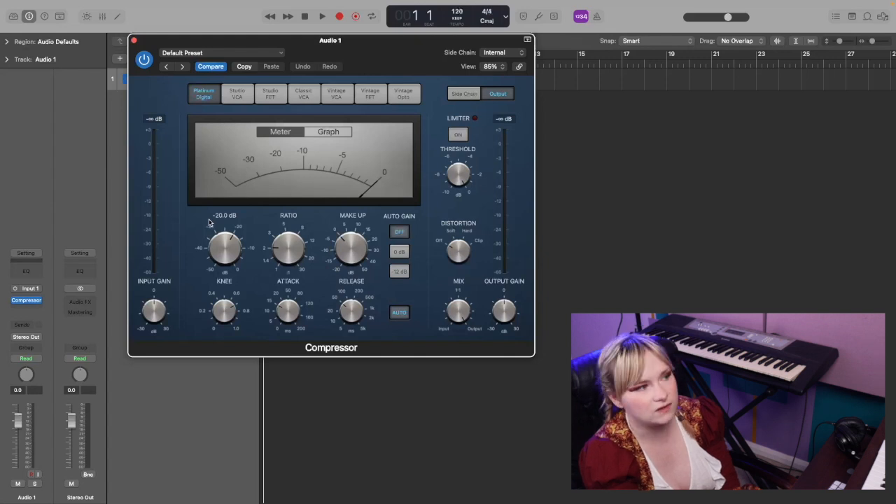
# Insert a Channel EQ after the Compressor on Audio 1 and cut its 100 Hz band by about 4.4 dB
pyautogui.click(25, 311)
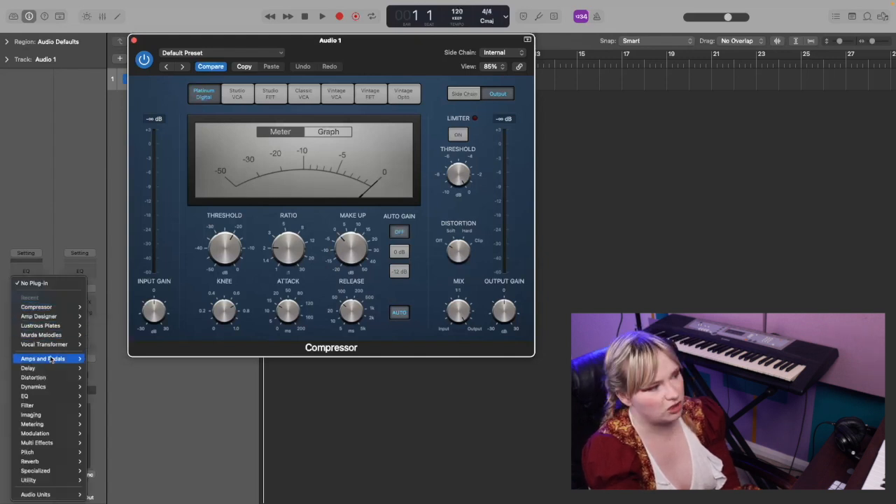
pyautogui.moveTo(60, 398)
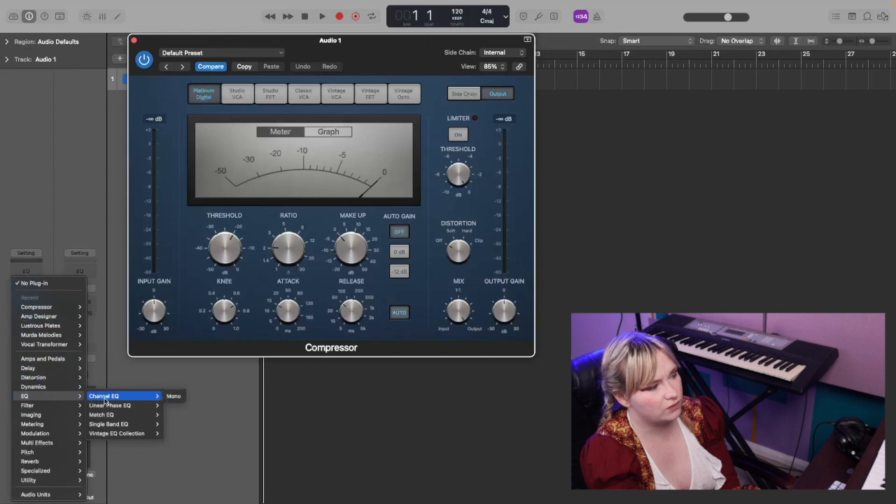
pyautogui.click(105, 400)
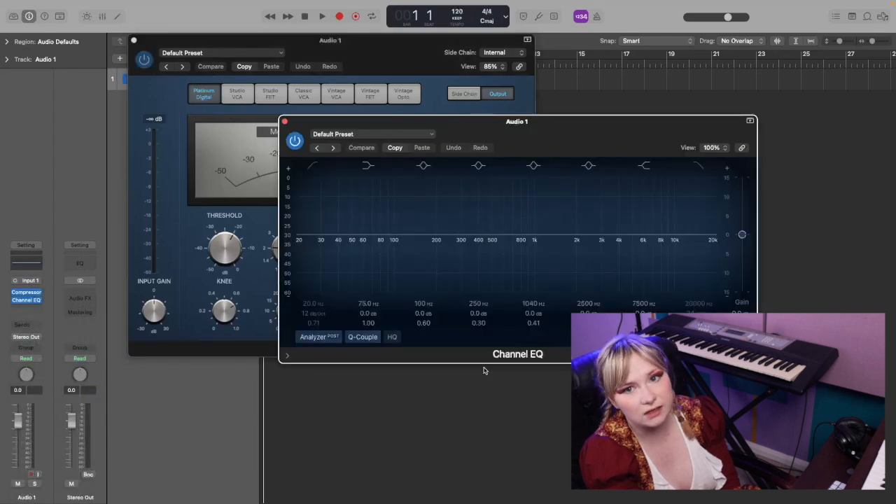
pyautogui.moveTo(510, 121); pyautogui.dragTo(690, 106)
pyautogui.moveTo(282, 244)
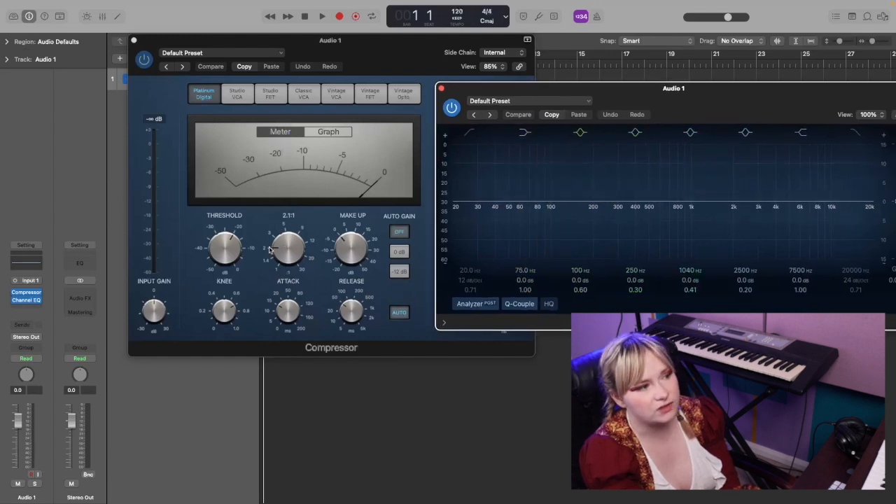
pyautogui.moveTo(366, 273)
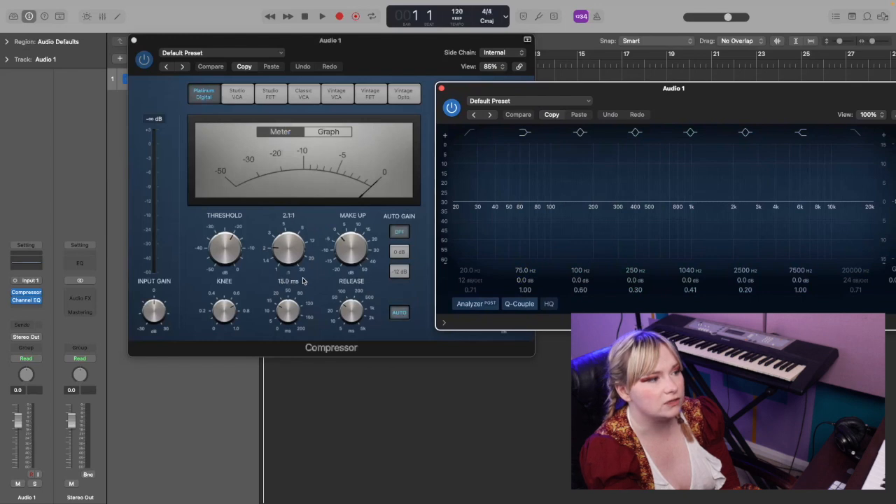
pyautogui.moveTo(674, 95); pyautogui.dragTo(554, 95)
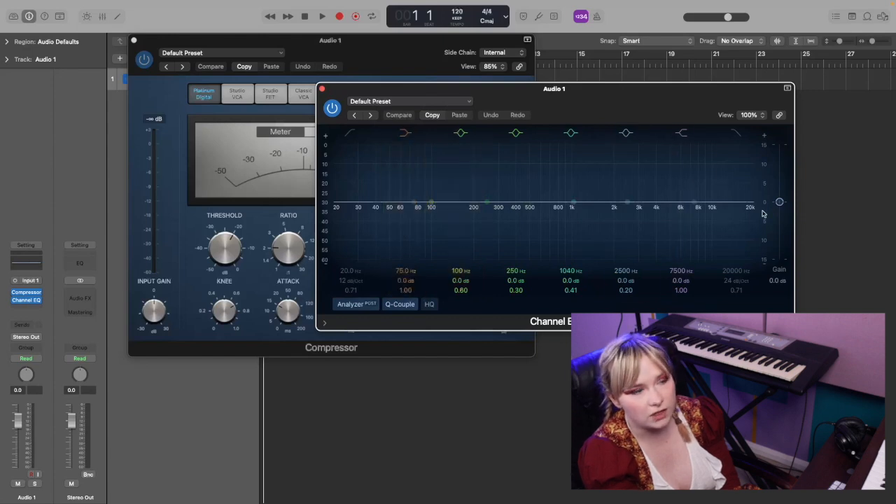
pyautogui.moveTo(432, 203); pyautogui.dragTo(432, 224)
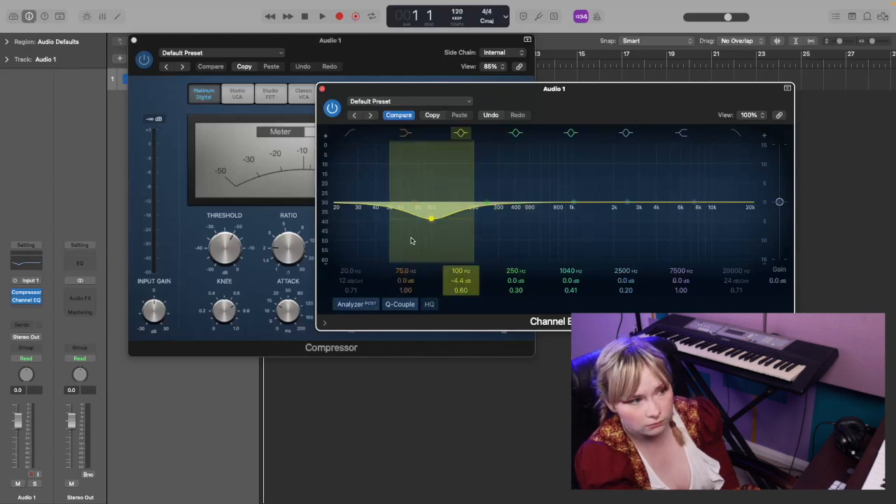
# Insert the Tokyo Dawn Labs TDR Nova plug-in on Audio 1 and enable the threshold for band I
pyautogui.click(26, 307)
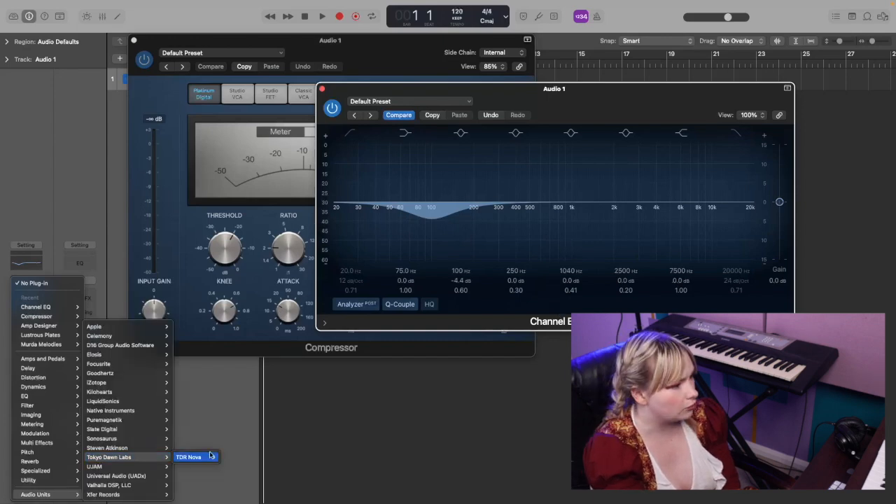
pyautogui.click(231, 456)
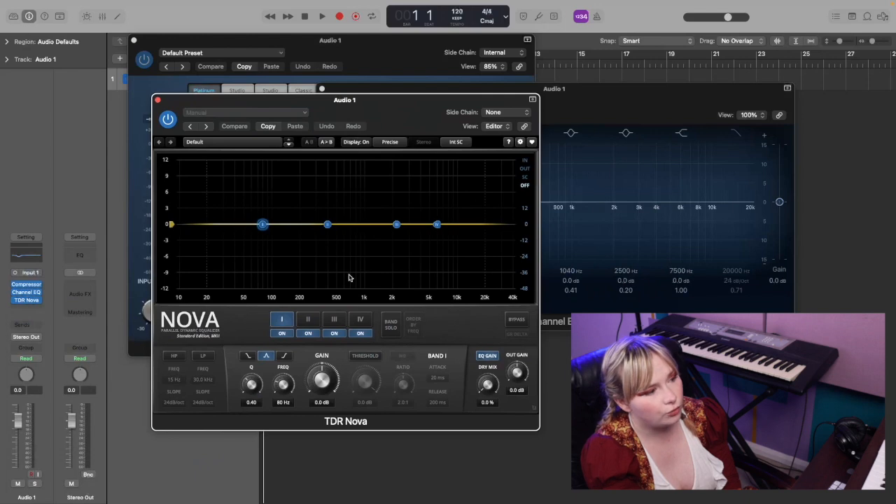
pyautogui.click(365, 355)
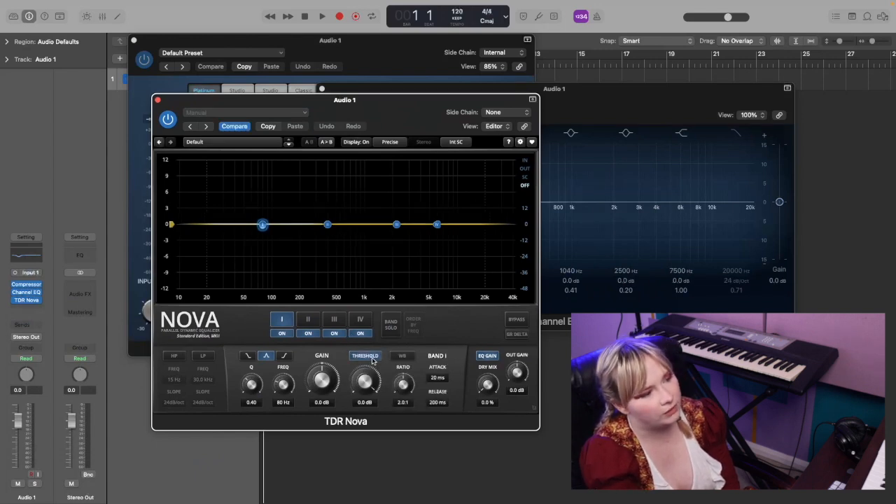
# Arrange the TDR Nova and Channel EQ windows side by side for comparison
pyautogui.moveTo(401, 116); pyautogui.dragTo(335, 49)
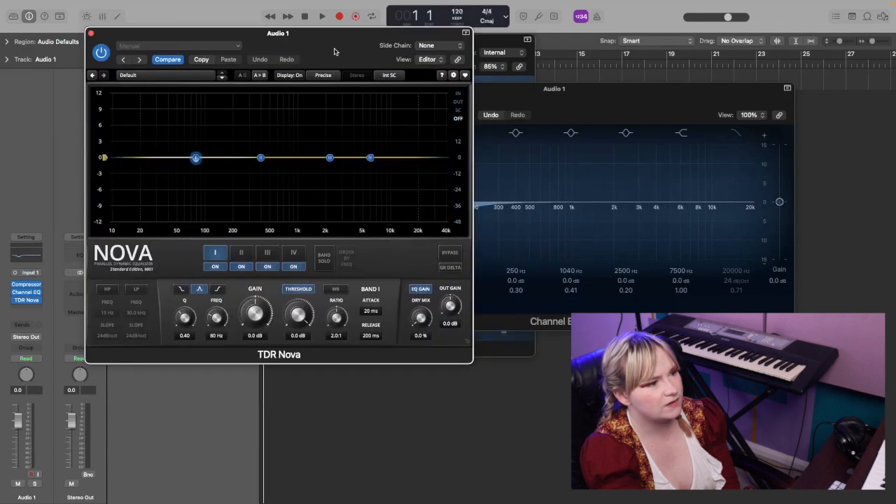
pyautogui.moveTo(570, 98); pyautogui.dragTo(675, 73)
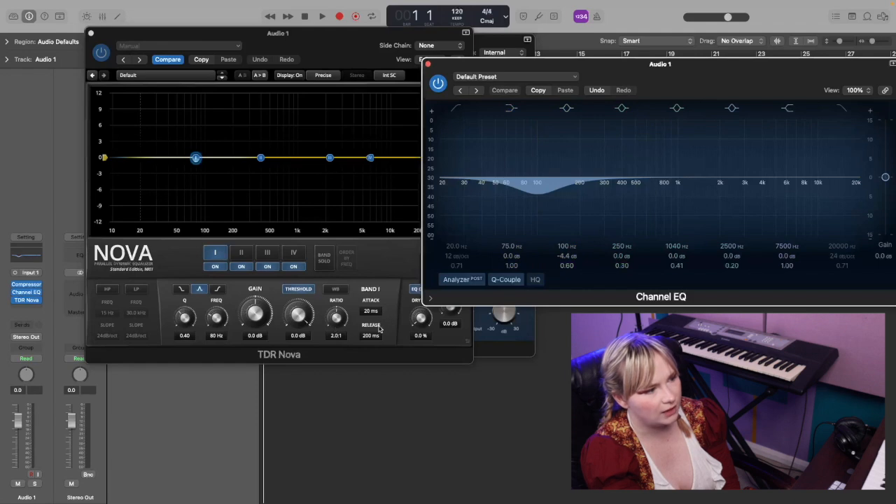
pyautogui.moveTo(320, 56); pyautogui.dragTo(381, 69)
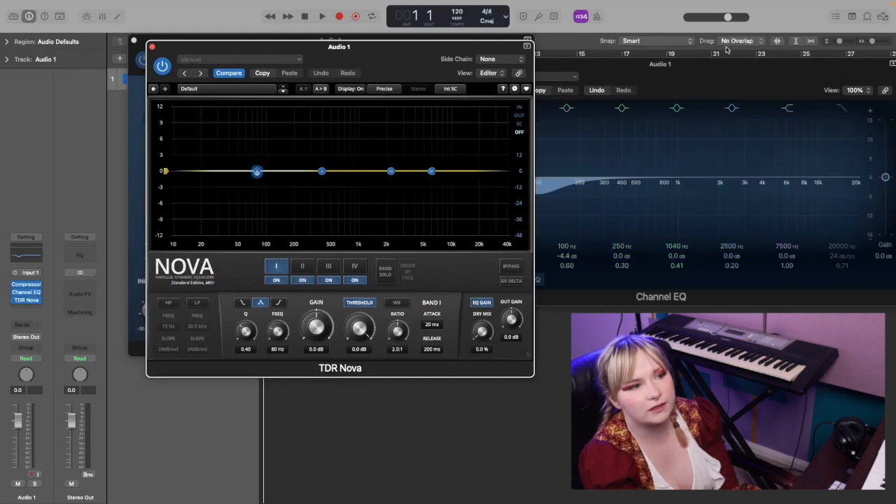
pyautogui.moveTo(689, 73); pyautogui.dragTo(749, 62)
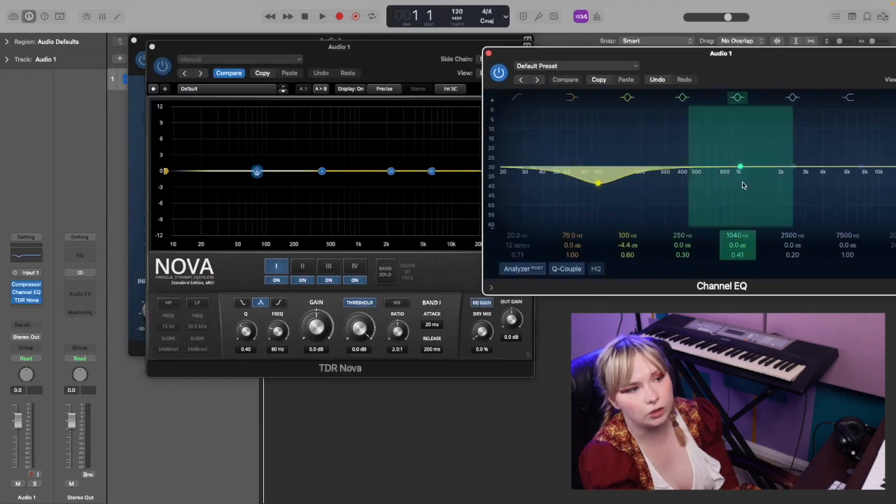
# Insert a Multipressor on Audio 1 and position its window beside TDR Nova
pyautogui.click(26, 308)
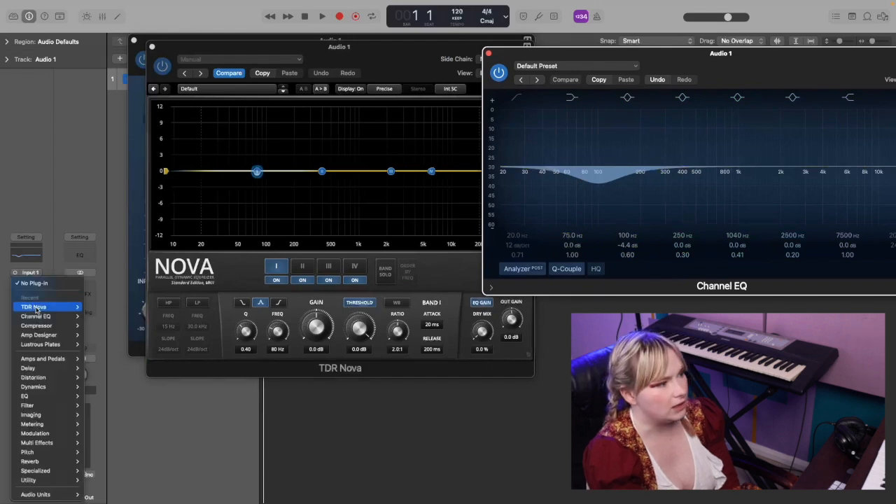
pyautogui.moveTo(53, 399)
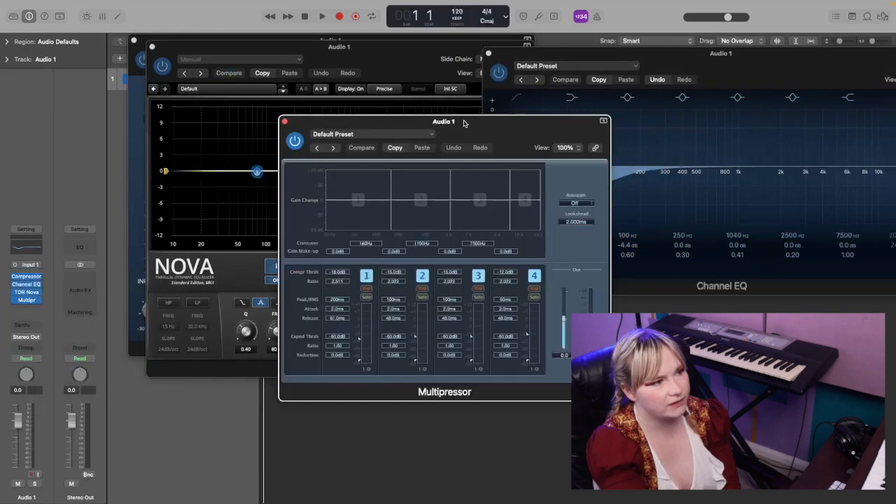
pyautogui.moveTo(465, 123); pyautogui.dragTo(683, 94)
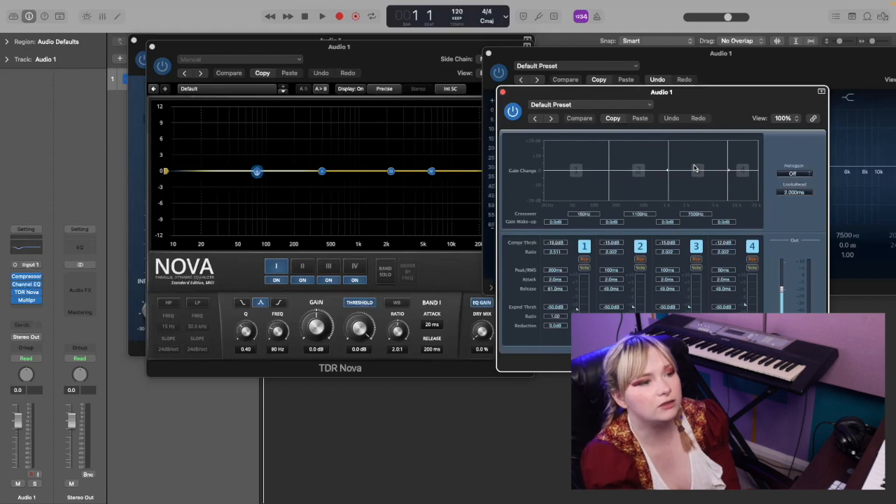
pyautogui.moveTo(718, 106); pyautogui.dragTo(749, 114)
pyautogui.moveTo(403, 67); pyautogui.dragTo(388, 90)
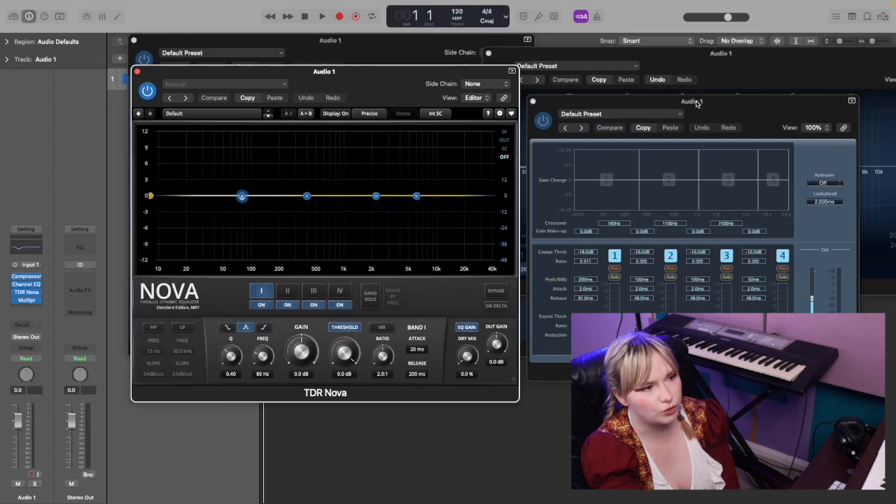
pyautogui.moveTo(717, 112)
pyautogui.mouseDown()
pyautogui.moveTo(711, 109)
pyautogui.moveTo(732, 103)
pyautogui.mouseUp()
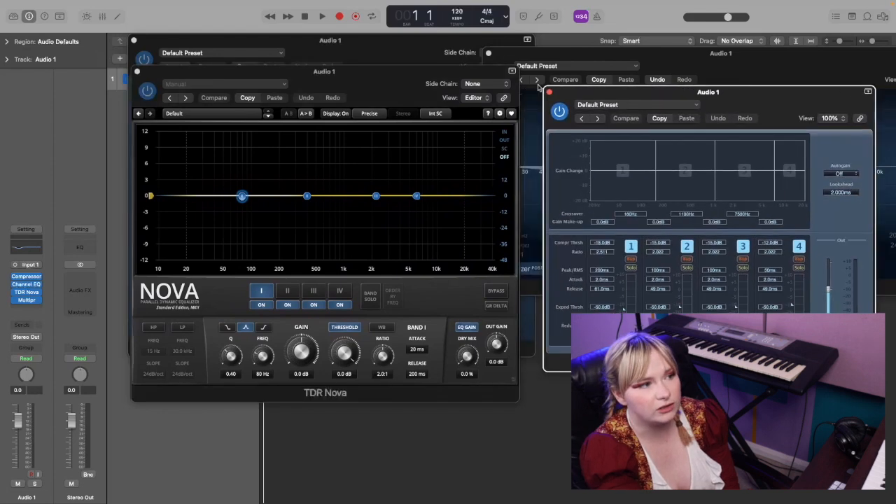
# Shape a narrow cut with TDR Nova's band II at about 380 Hz, with -4.3 dB gain and a Q of 2.55
pyautogui.click(437, 73)
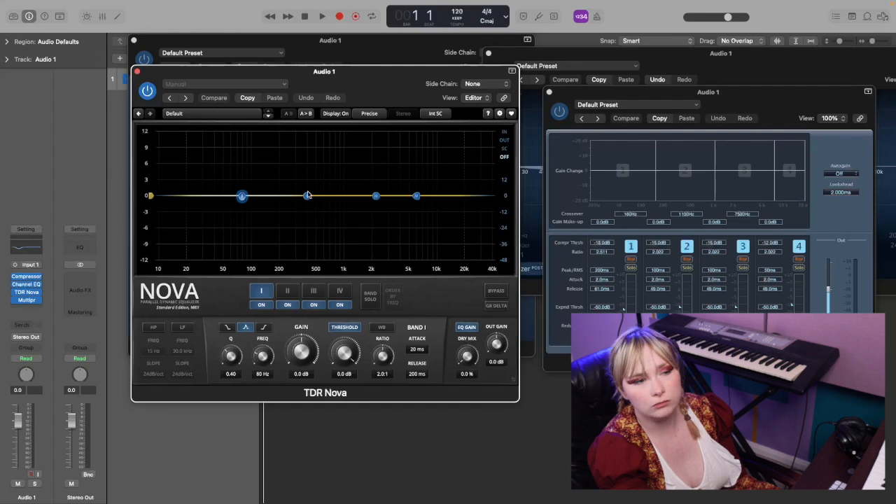
pyautogui.moveTo(306, 197); pyautogui.dragTo(306, 222)
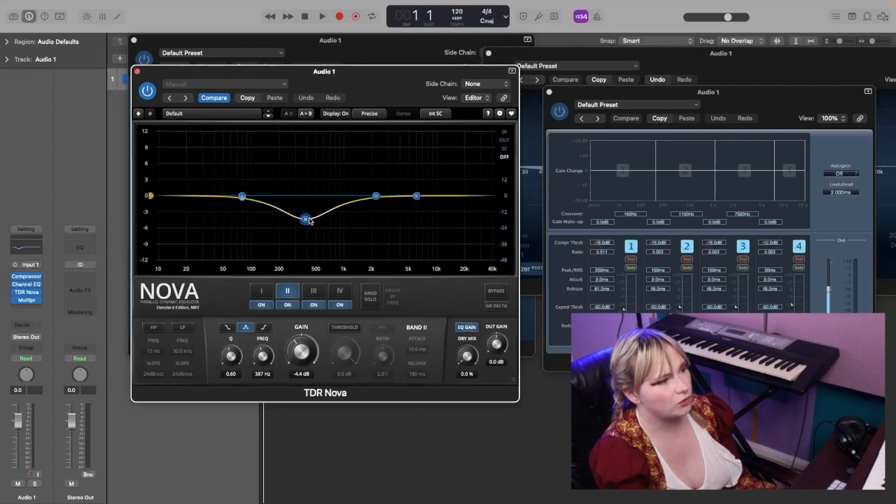
pyautogui.moveTo(306, 220); pyautogui.dragTo(306, 220)
pyautogui.moveTo(229, 371); pyautogui.dragTo(230, 336)
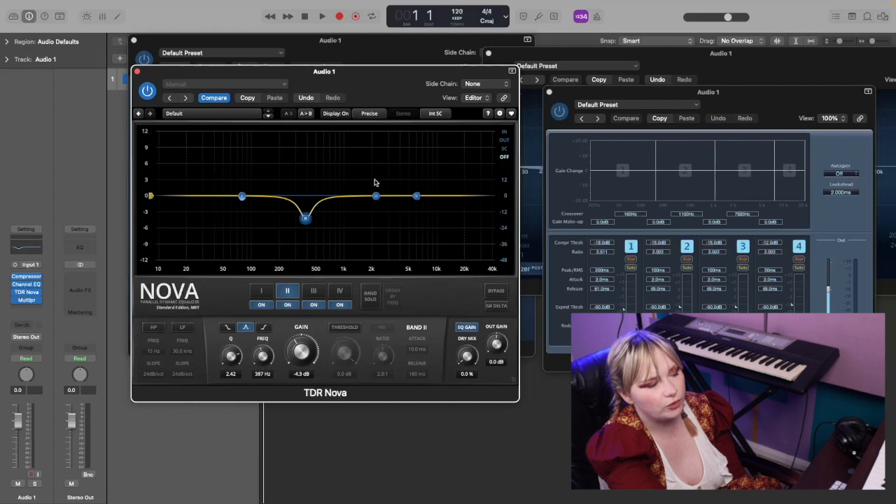
pyautogui.moveTo(231, 373); pyautogui.dragTo(231, 406)
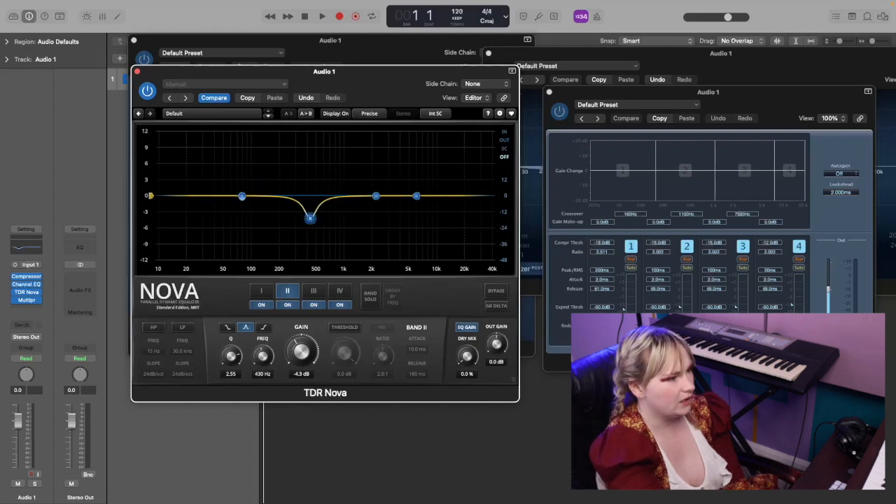
pyautogui.moveTo(263, 356); pyautogui.dragTo(263, 360)
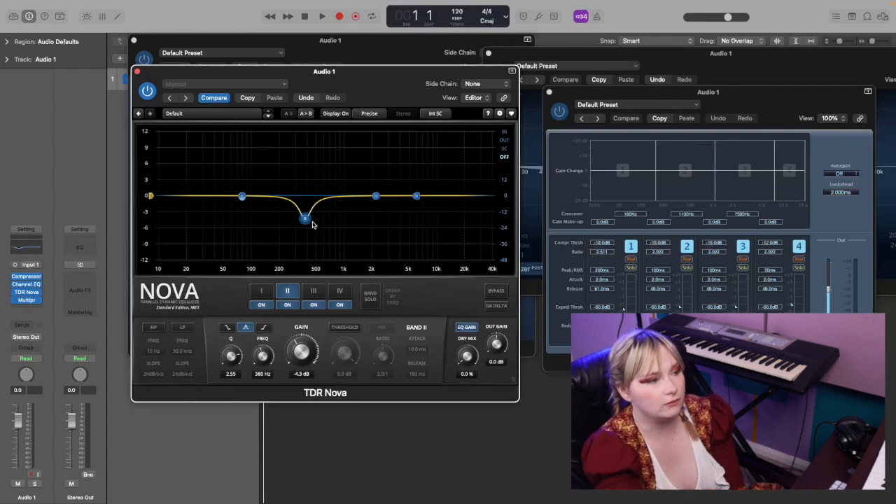
# Make band II dynamic by enabling its threshold, with 0 dB gain, -16.2 dB threshold, 5.0:1 ratio and 2.5 ms attack
pyautogui.click(355, 328)
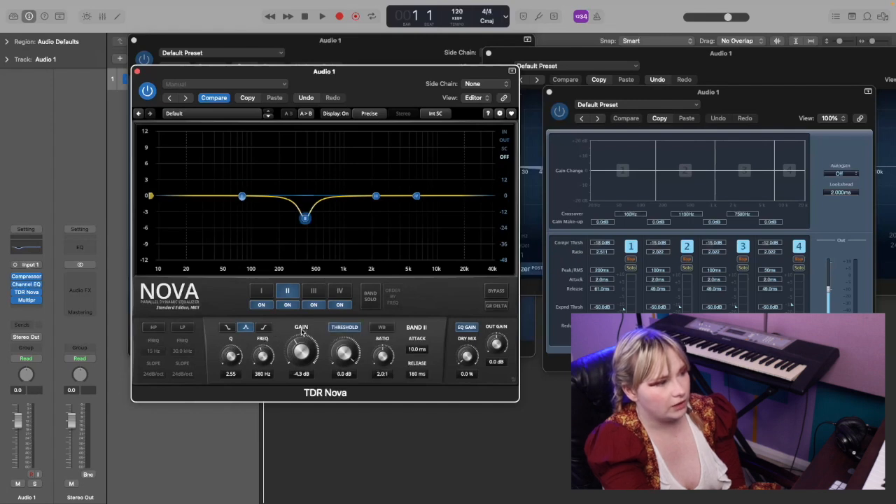
pyautogui.doubleClick(301, 374)
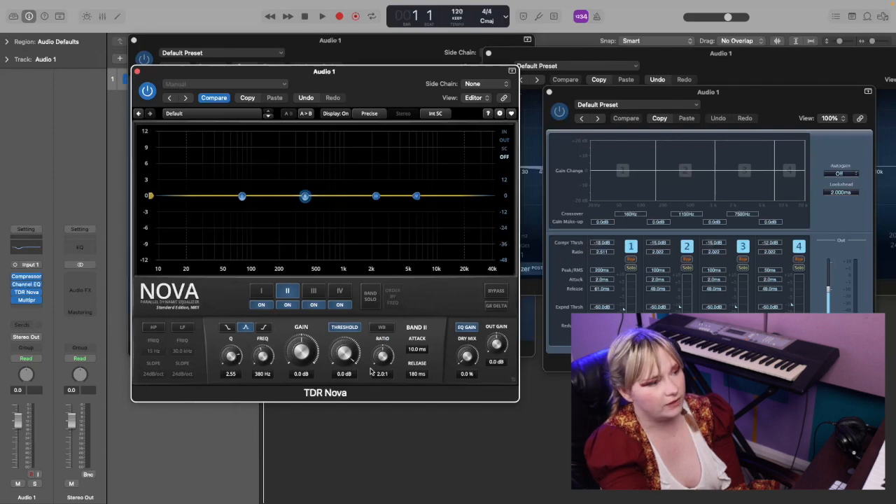
pyautogui.moveTo(343, 351); pyautogui.dragTo(343, 379)
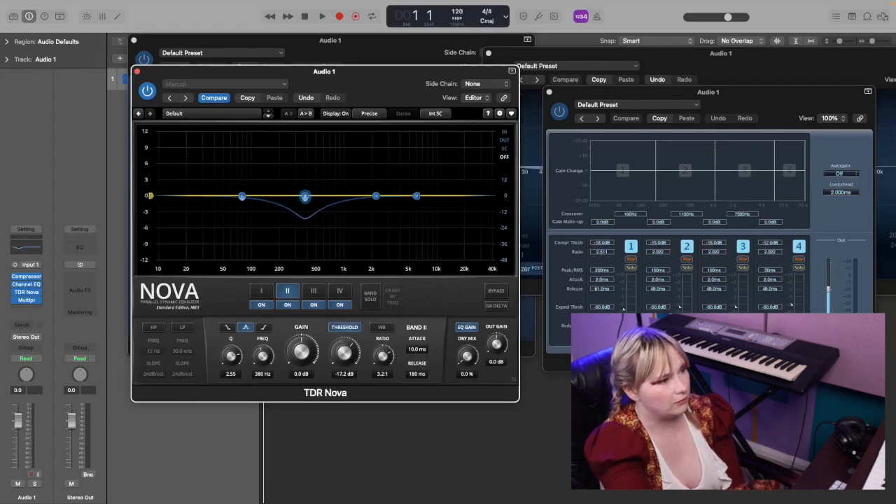
pyautogui.moveTo(383, 356); pyautogui.dragTo(383, 371)
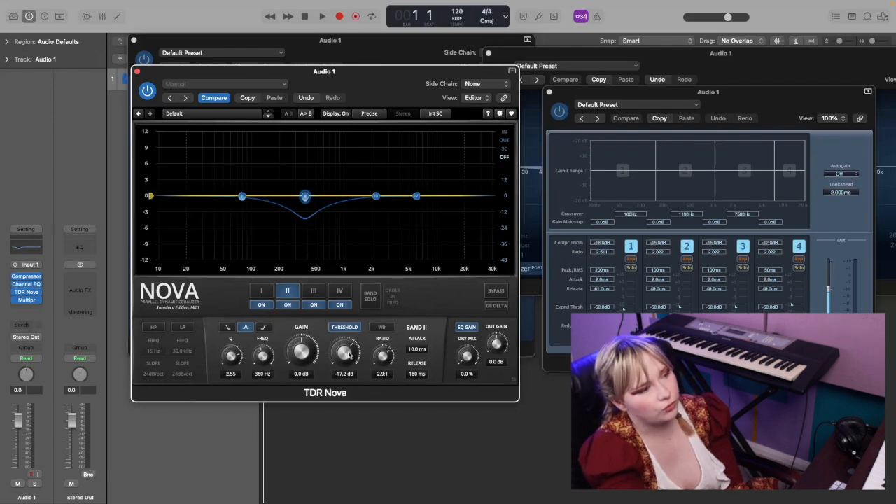
pyautogui.moveTo(349, 355); pyautogui.dragTo(348, 354)
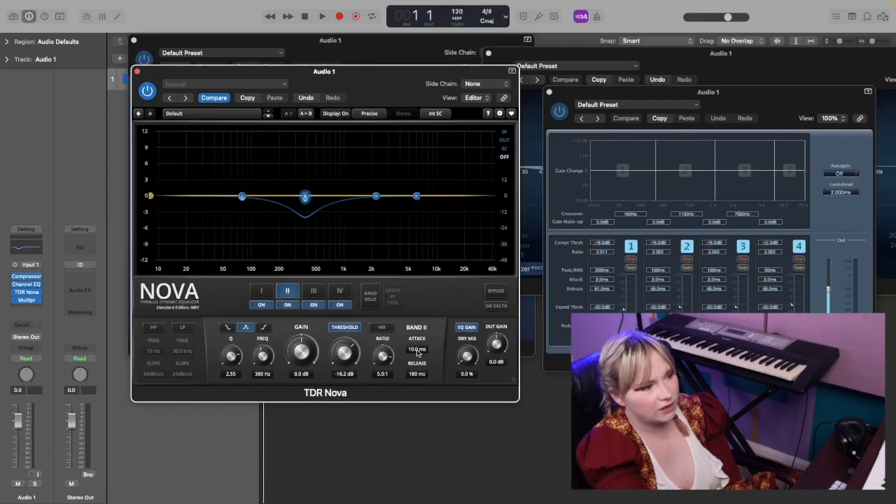
pyautogui.moveTo(418, 350); pyautogui.dragTo(418, 355)
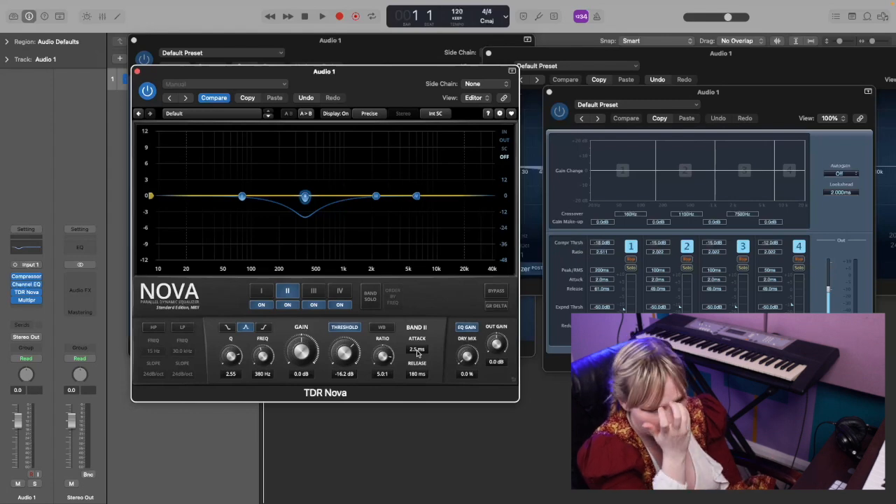
# Adjust the compression threshold of band 1 in the Multipressor and reposition its window beside TDR Nova
pyautogui.moveTo(729, 105); pyautogui.dragTo(696, 104)
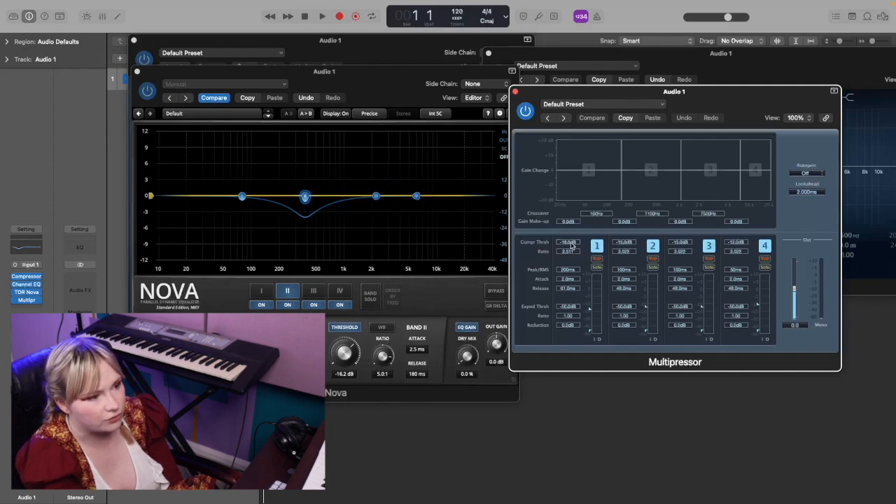
pyautogui.moveTo(590, 310); pyautogui.dragTo(590, 311)
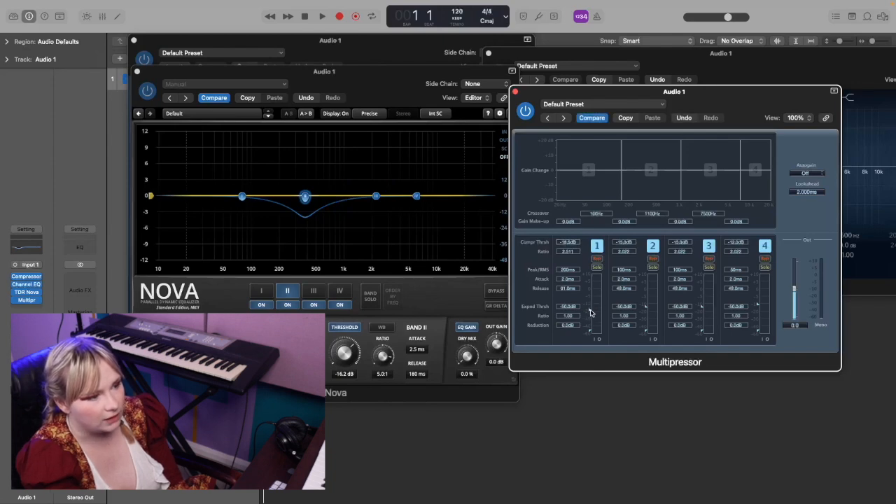
pyautogui.moveTo(591, 311); pyautogui.dragTo(591, 309)
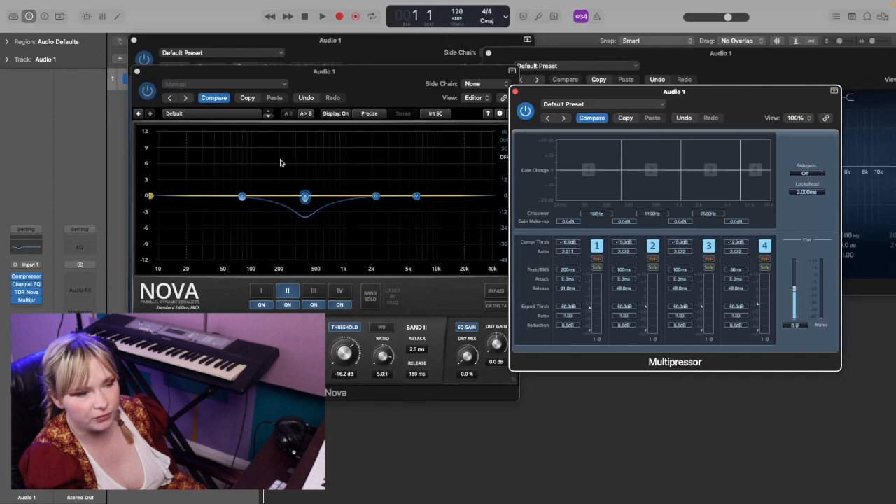
pyautogui.moveTo(634, 98); pyautogui.dragTo(593, 117)
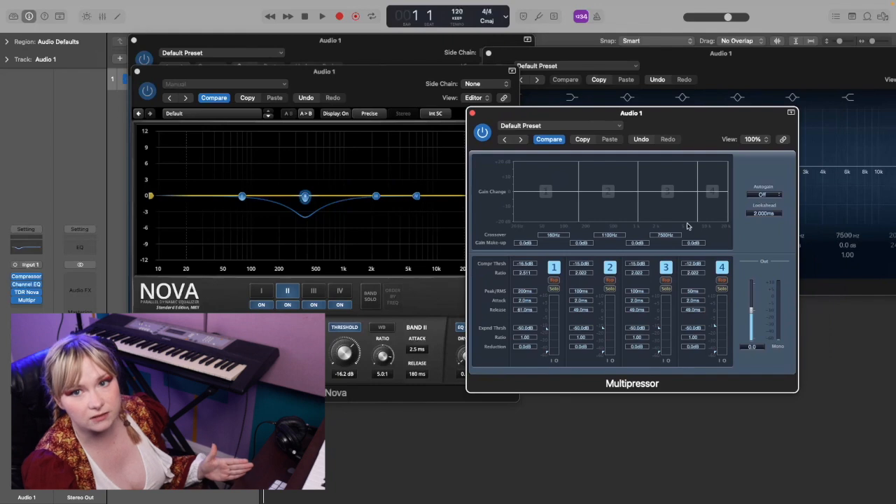
pyautogui.moveTo(577, 191); pyautogui.dragTo(576, 201)
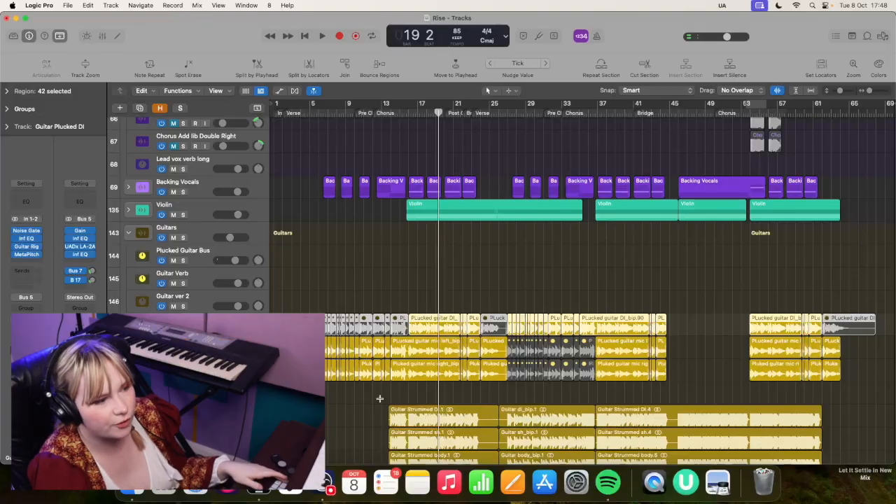
# Solo the lead vocal track, play it briefly, and open its Lead Vox Bus TDR Nova and Multipressor windows
pyautogui.scroll(5, 382, 396)
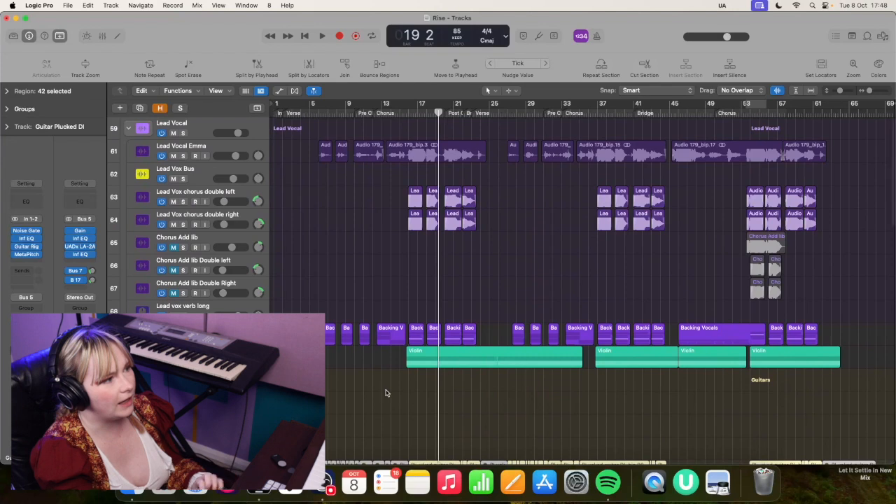
pyautogui.click(182, 155)
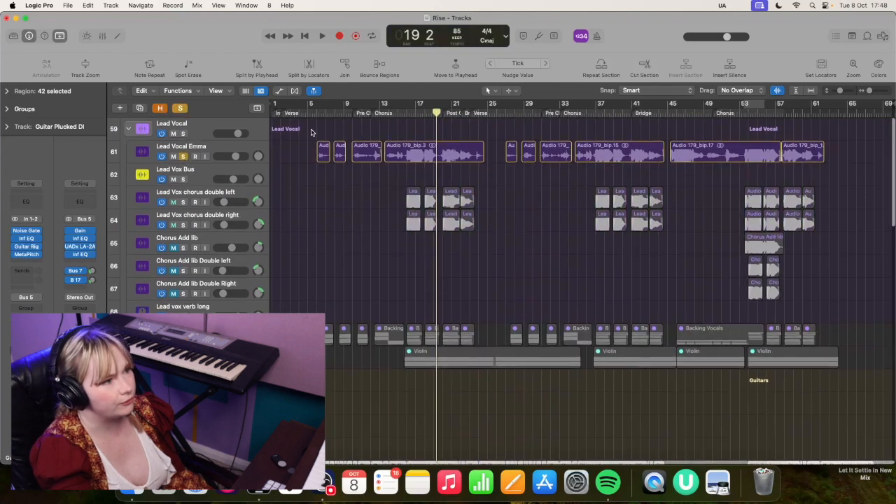
pyautogui.press('space')
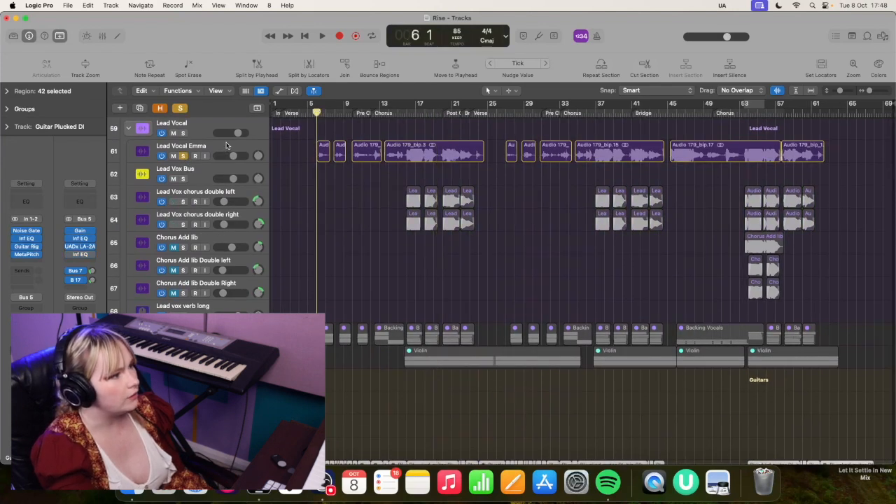
pyautogui.click(226, 145)
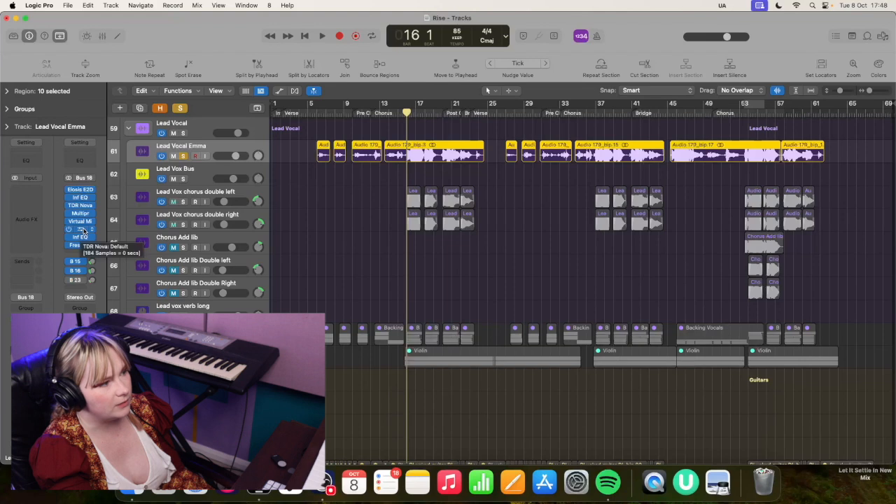
pyautogui.click(81, 229)
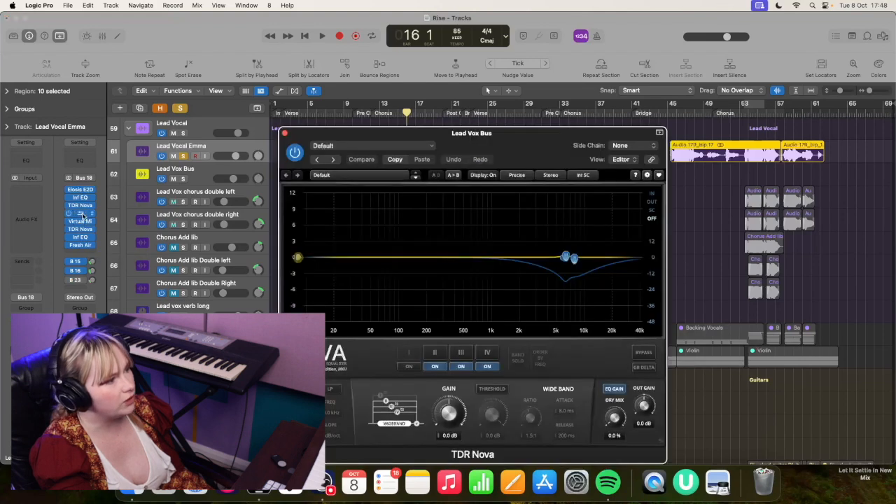
pyautogui.click(82, 213)
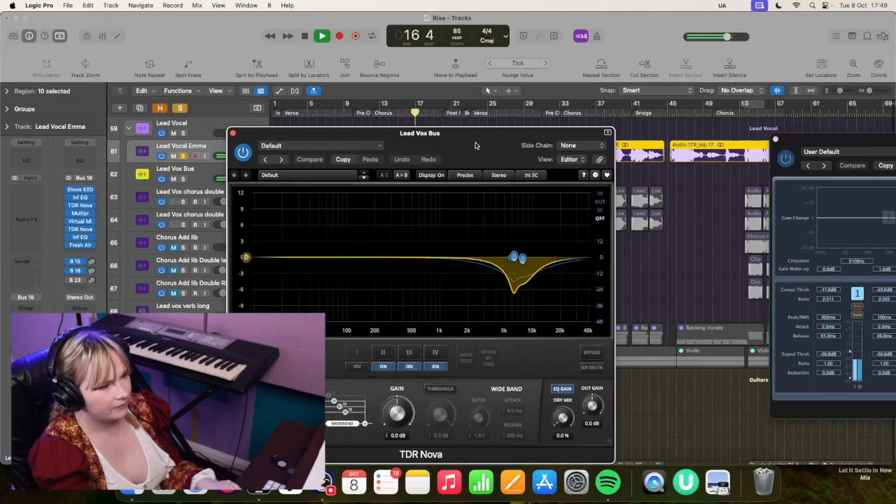
# Play the soloed lead vocal from the pre-chorus into the chorus, watching TDR Nova's dynamic EQ curve
pyautogui.press('space')
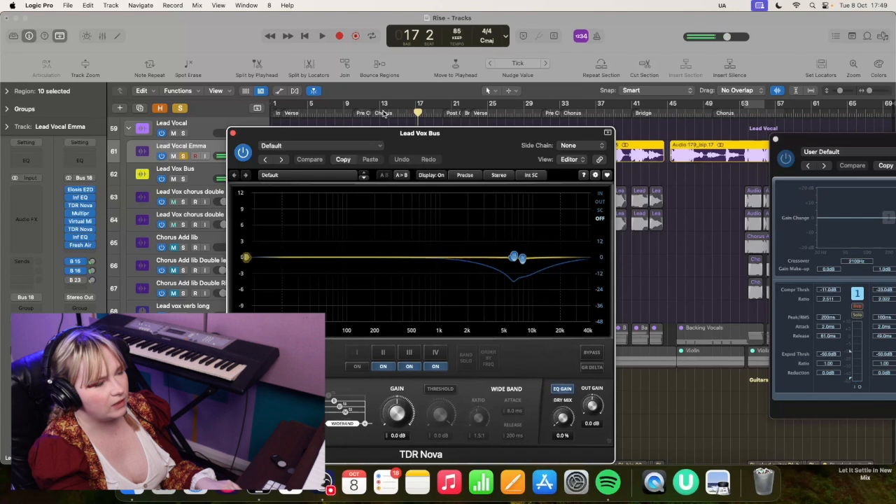
pyautogui.click(382, 114)
pyautogui.press('space')
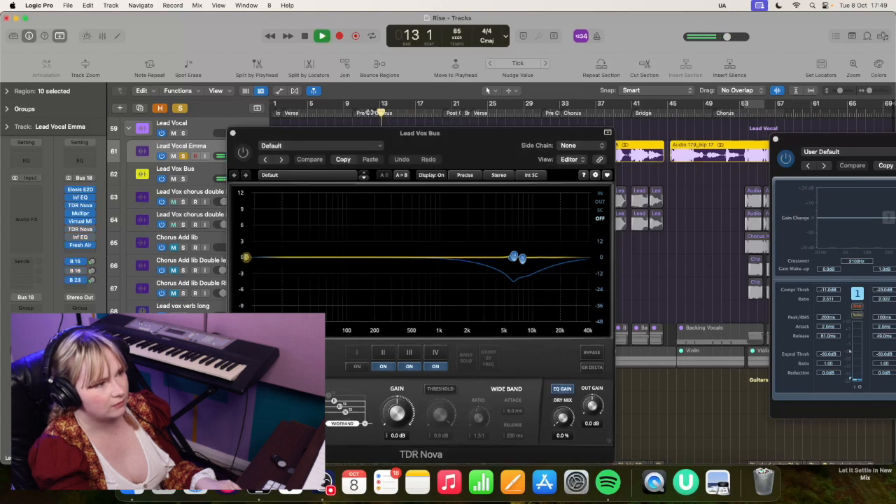
pyautogui.click(352, 112)
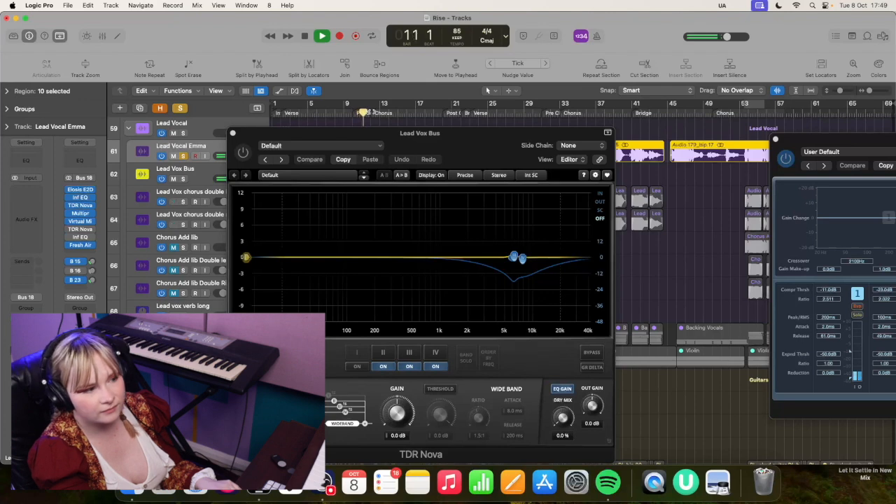
pyautogui.click(392, 112)
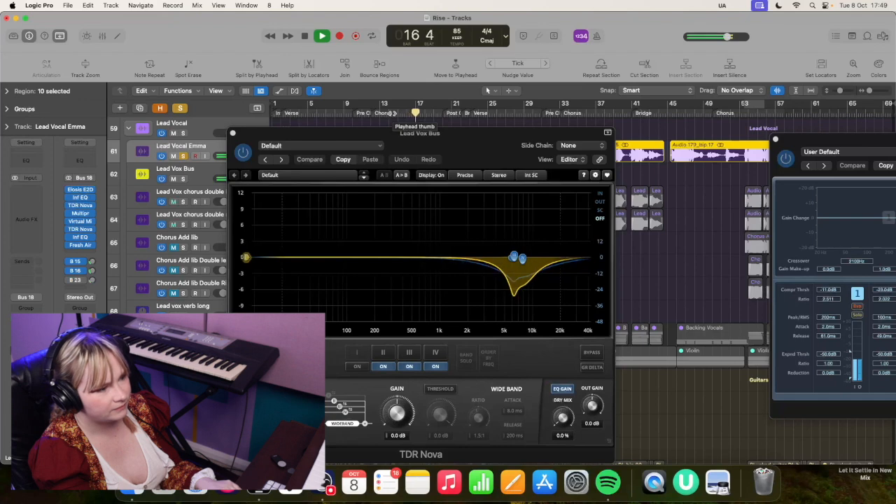
pyautogui.press('space')
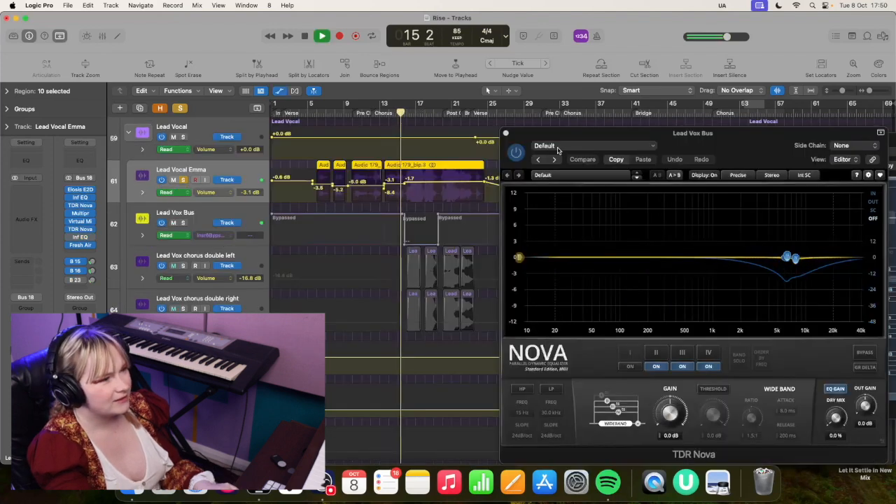
# Bypass TDR Nova on the Lead Vox Bus and audition the chorus vocal without it
pyautogui.click(517, 152)
pyautogui.click(516, 153)
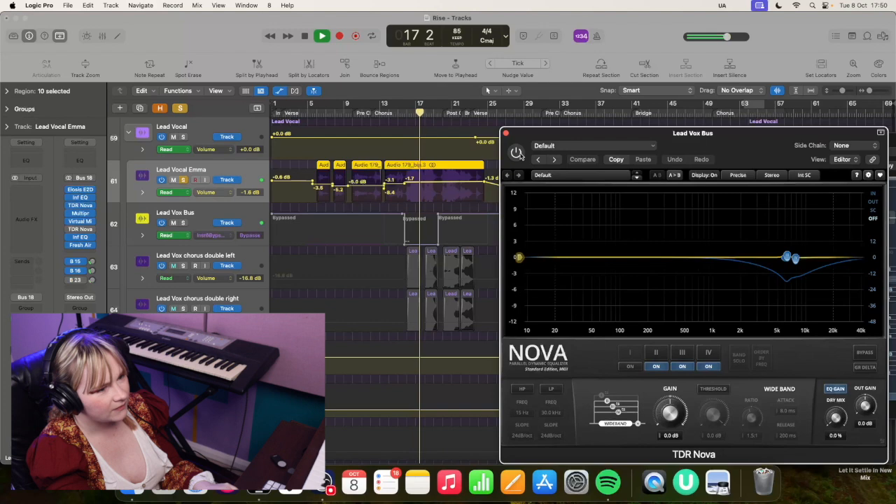
pyautogui.press('space')
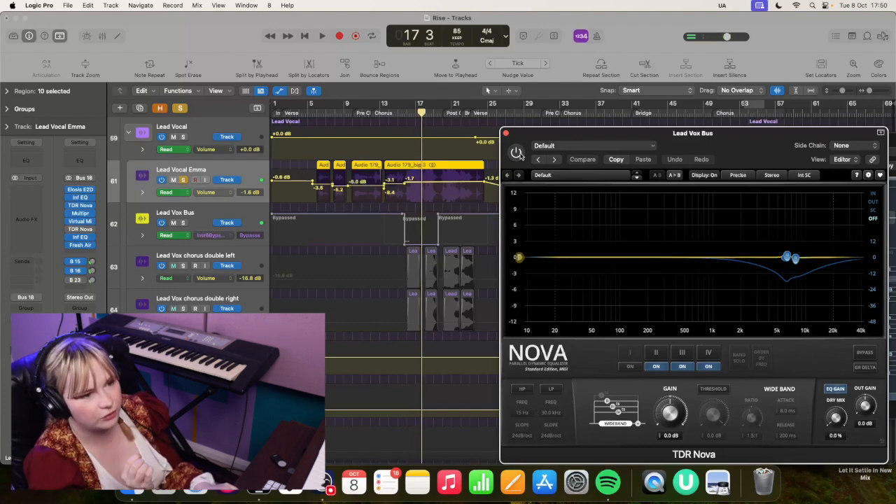
pyautogui.press('space')
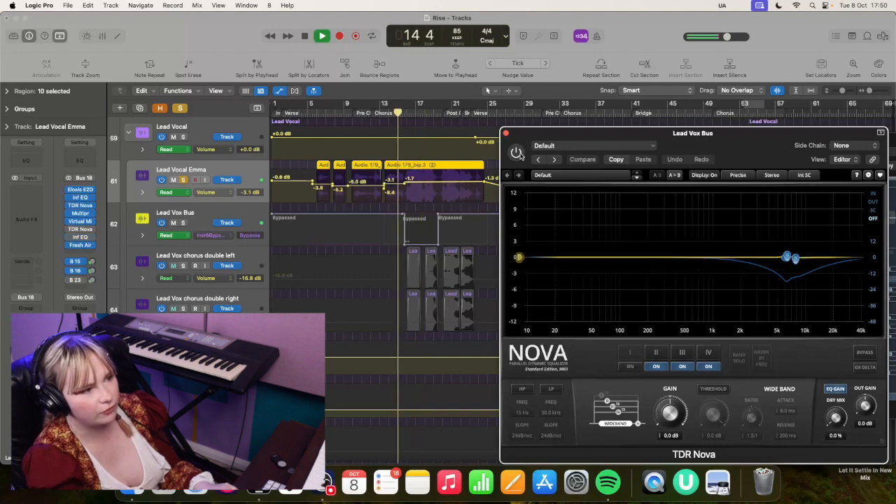
pyautogui.press('space')
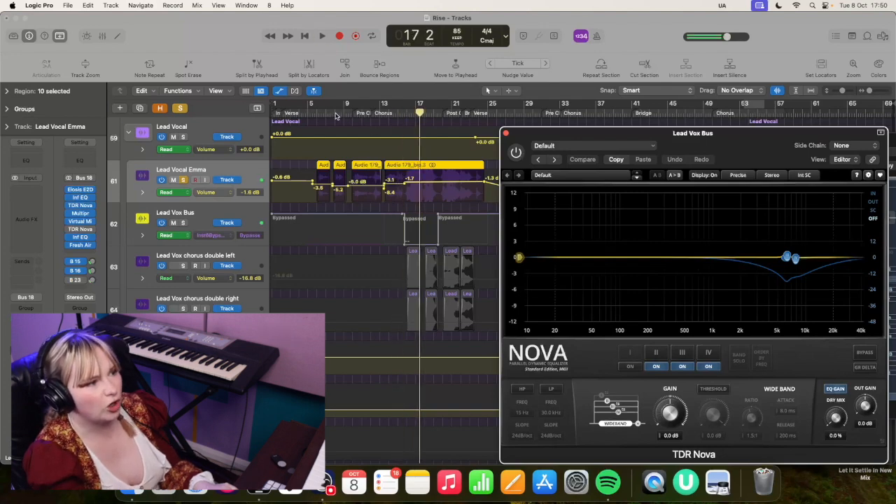
# Play the soloed lead vocal briefly from around bar 9, before the chorus, with TDR Nova bypassed
pyautogui.click(345, 113)
pyautogui.click(334, 113)
pyautogui.press('space')
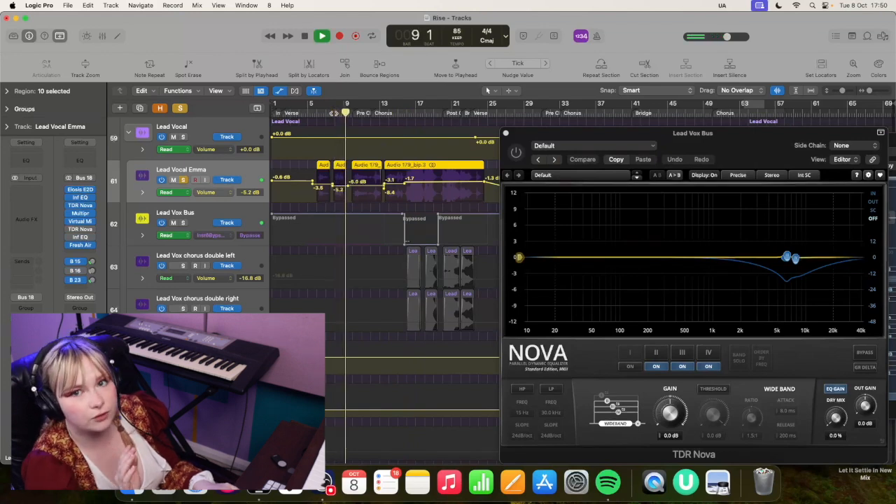
pyautogui.press('space')
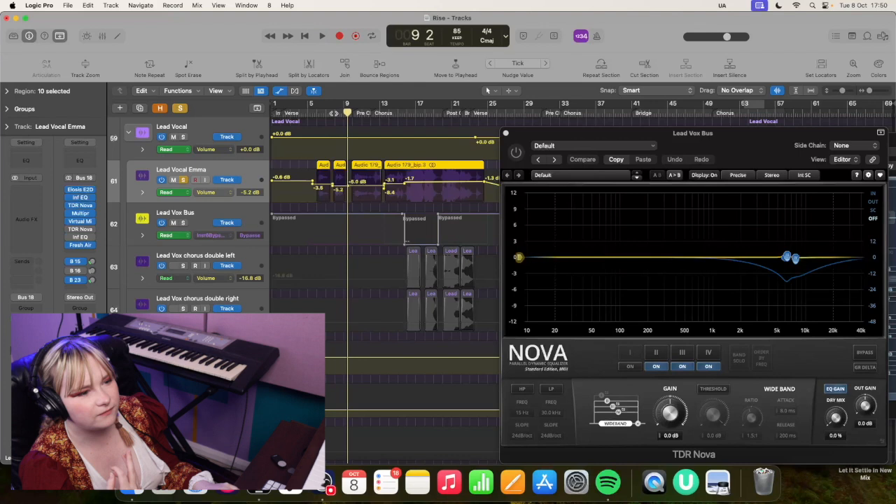
# Compare the chorus vocal from around bar 16 with TDR Nova bypassed and re-enabled
pyautogui.click(398, 112)
pyautogui.click(408, 112)
pyautogui.press('space')
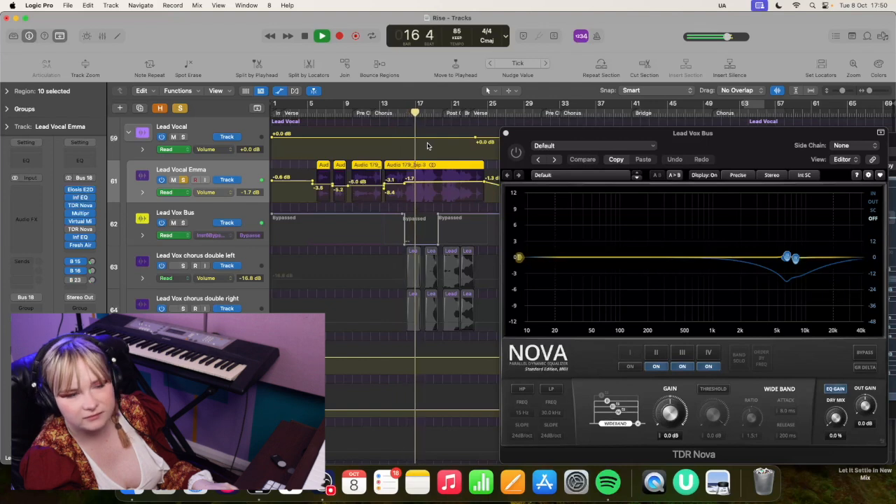
pyautogui.press('space')
pyautogui.click(515, 154)
pyautogui.press('space')
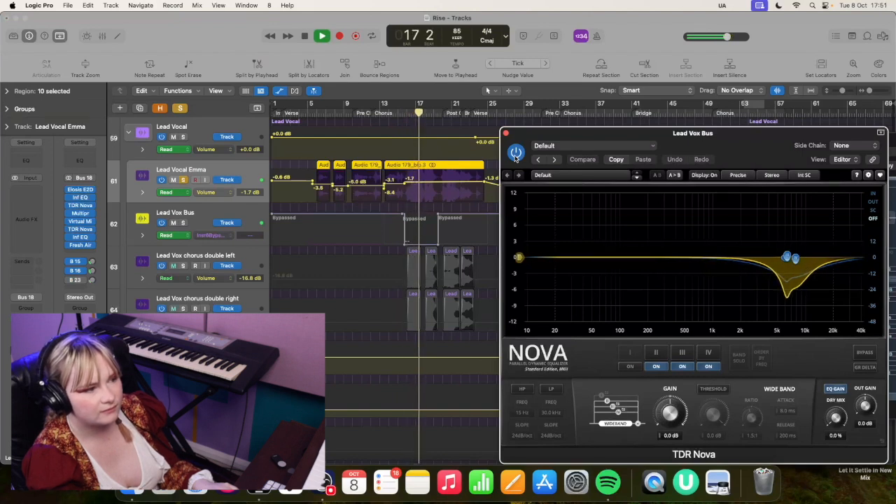
pyautogui.press('space')
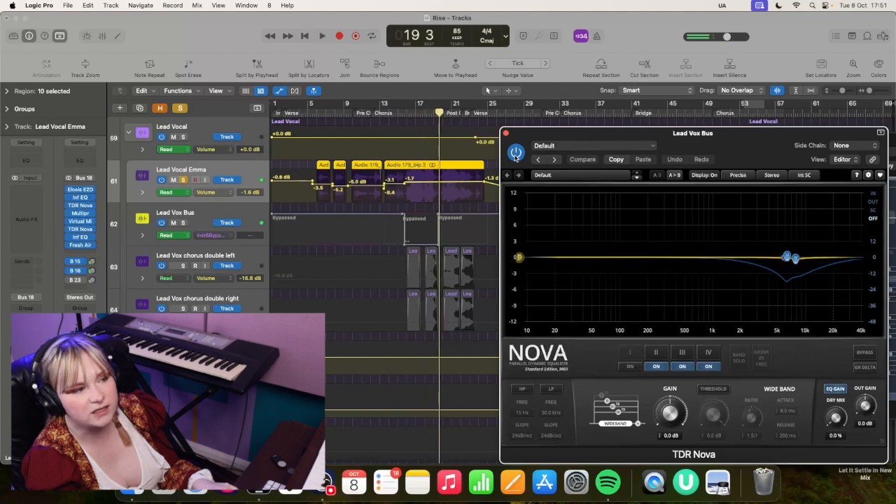
# Bring the Lead Vox Bus Multipressor into view and play the chorus vocal to examine its band gain changes
pyautogui.moveTo(535, 136); pyautogui.dragTo(360, 91)
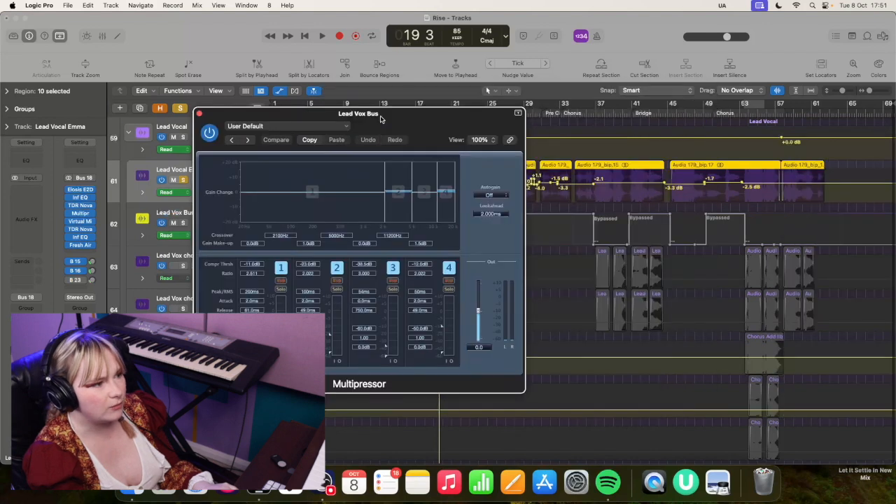
pyautogui.moveTo(381, 117); pyautogui.dragTo(383, 119)
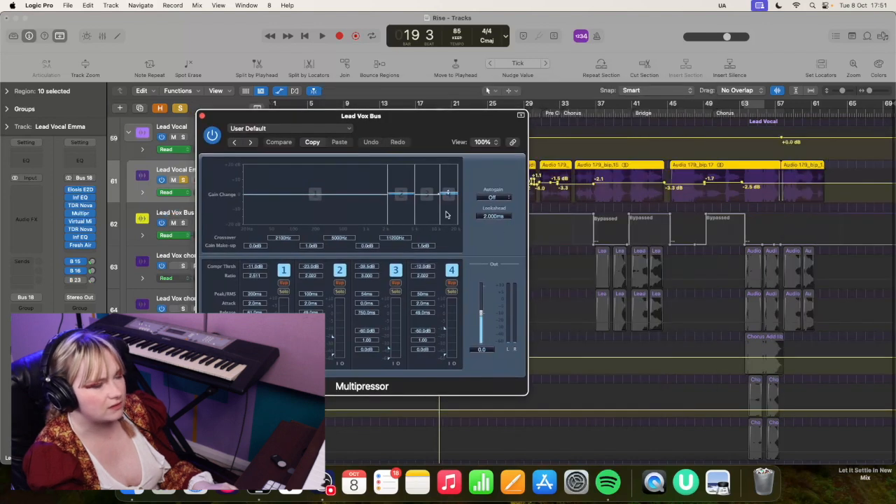
pyautogui.press('space')
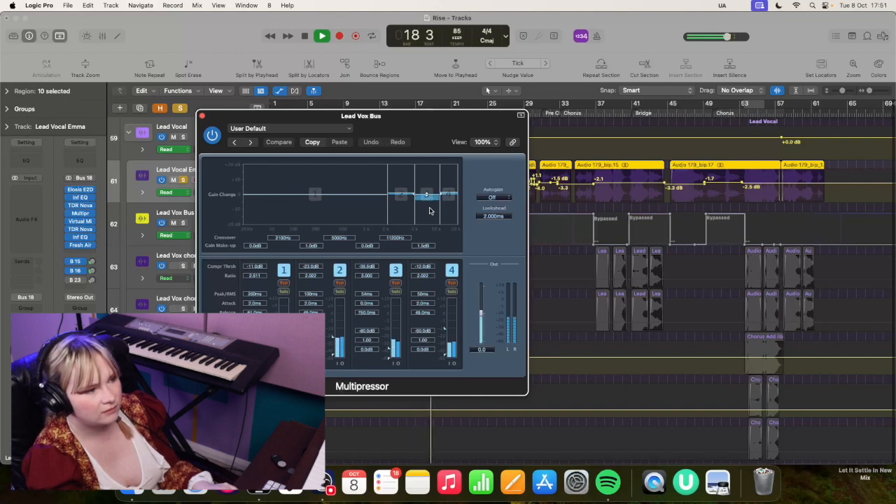
pyautogui.press('space')
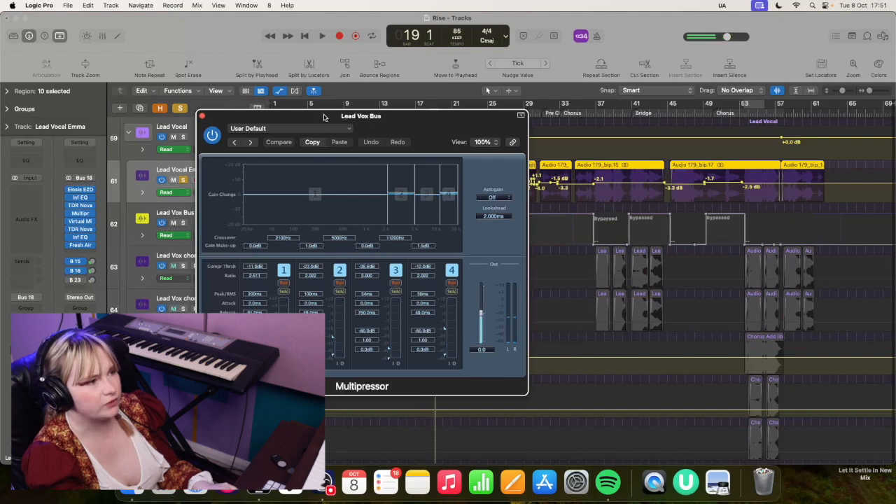
pyautogui.moveTo(325, 117); pyautogui.dragTo(597, 122)
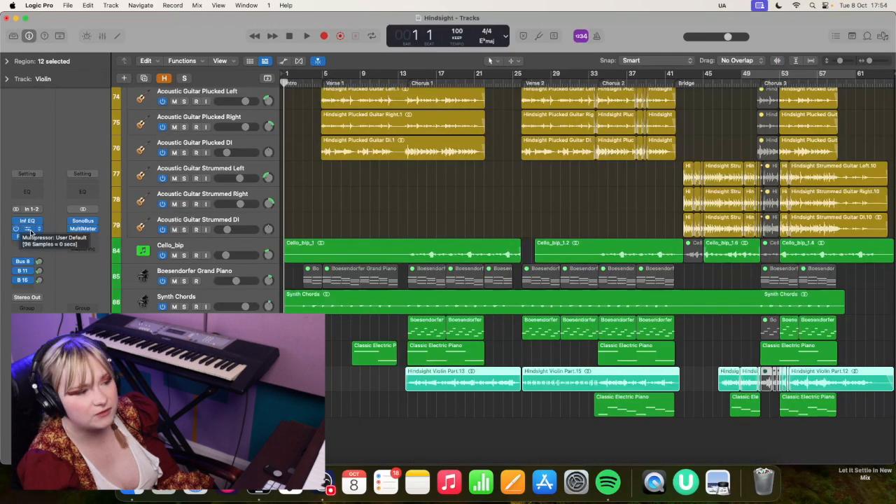
# In the Hindsight project, open the Violin track's Multipressor and play the soloed violin from around bar 13
pyautogui.click(31, 233)
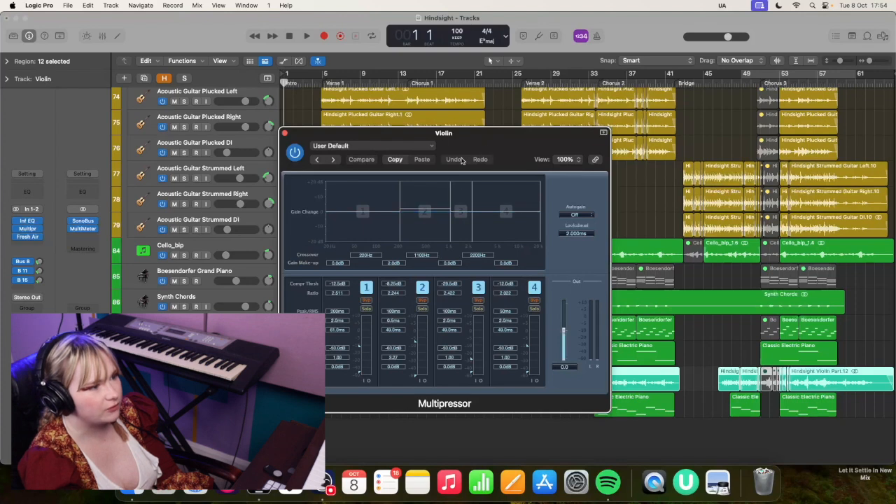
pyautogui.moveTo(422, 142); pyautogui.dragTo(648, 147)
pyautogui.click(402, 82)
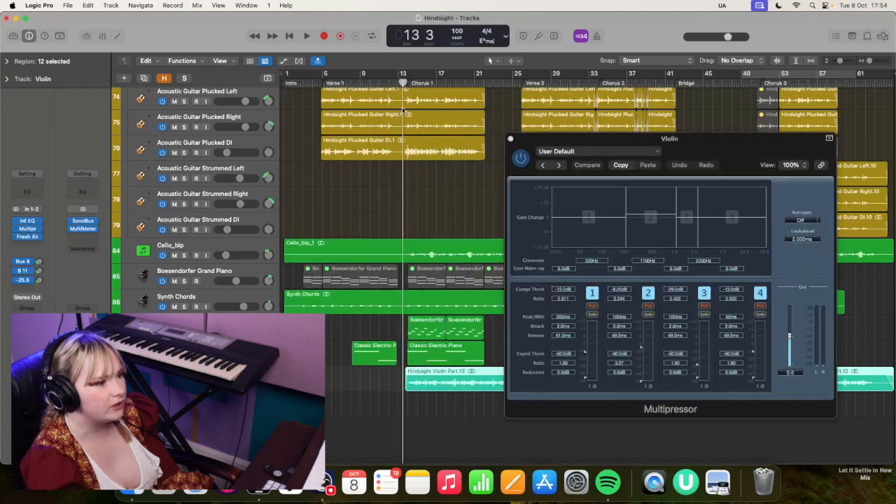
pyautogui.hotkey('ctrl', 's')
pyautogui.press('space')
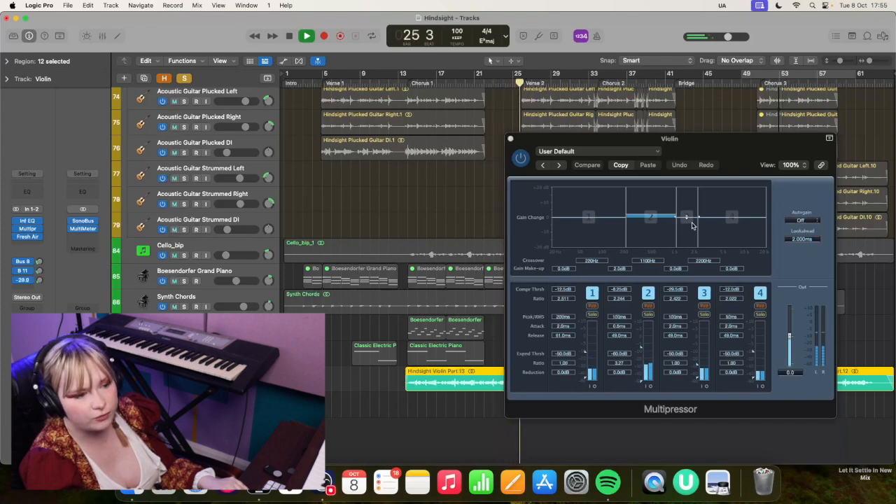
# Replay the soloed violin at the start of Chorus 1, examining the Multipressor's band 2 and 3 activity
pyautogui.press('space')
pyautogui.press('space')
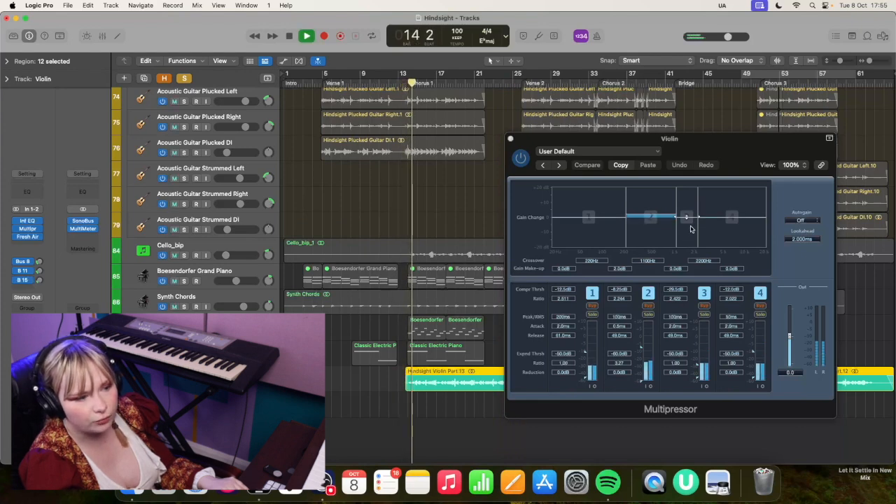
pyautogui.press('space')
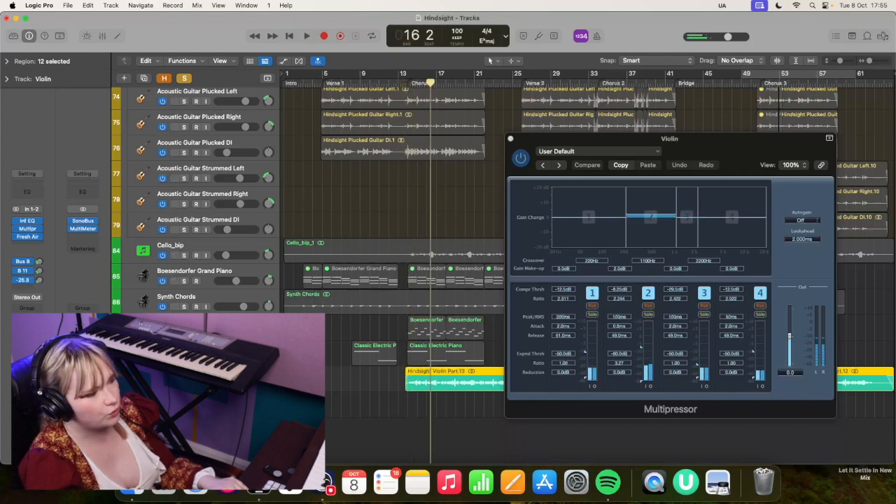
pyautogui.press('s')
pyautogui.press('s')
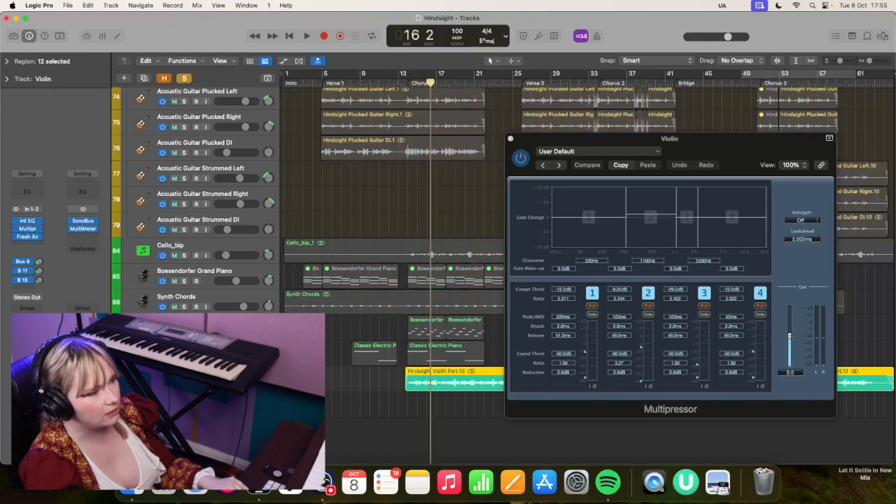
# Compare the Chorus 1 violin with the Multipressor bypassed and re-enabled during playback
pyautogui.click(543, 162)
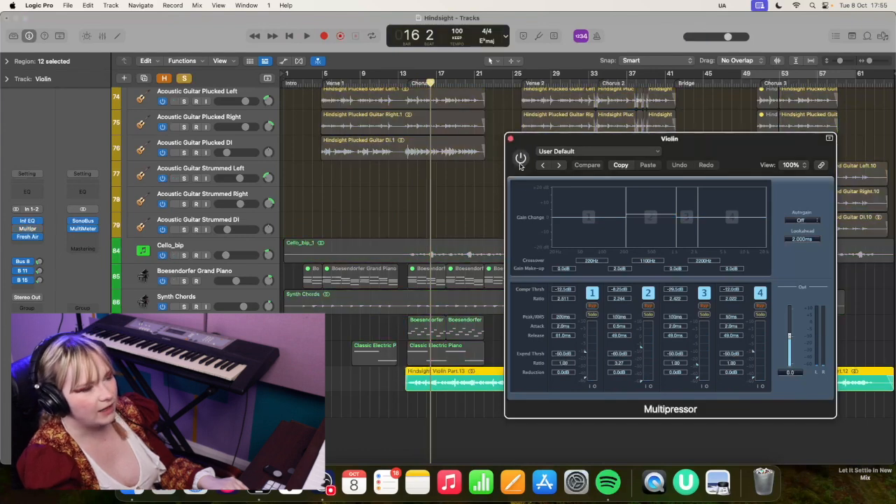
pyautogui.press('space')
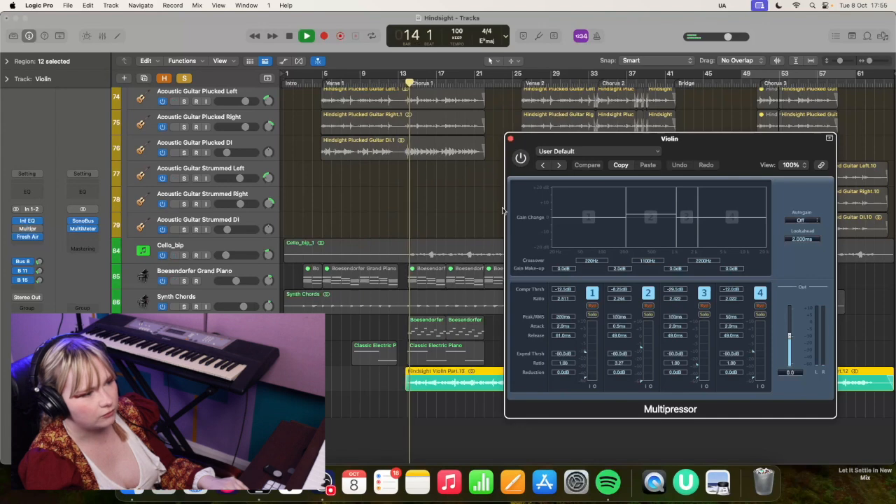
pyautogui.click(522, 159)
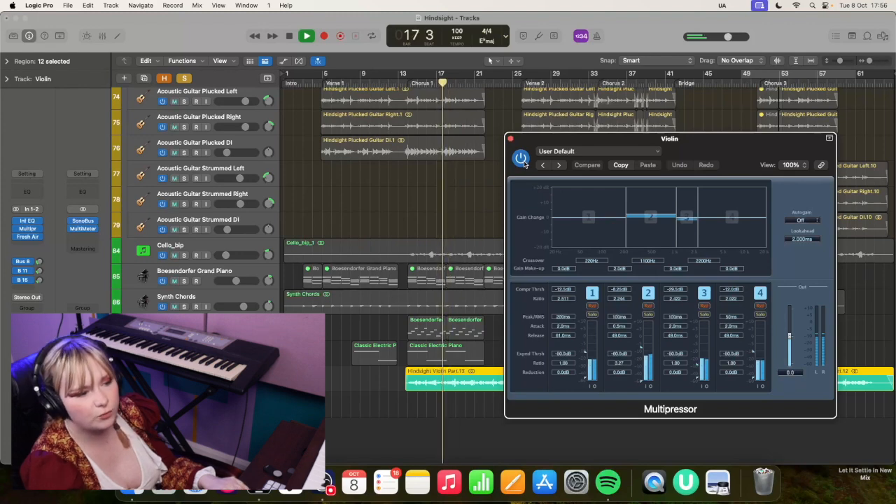
pyautogui.press('space')
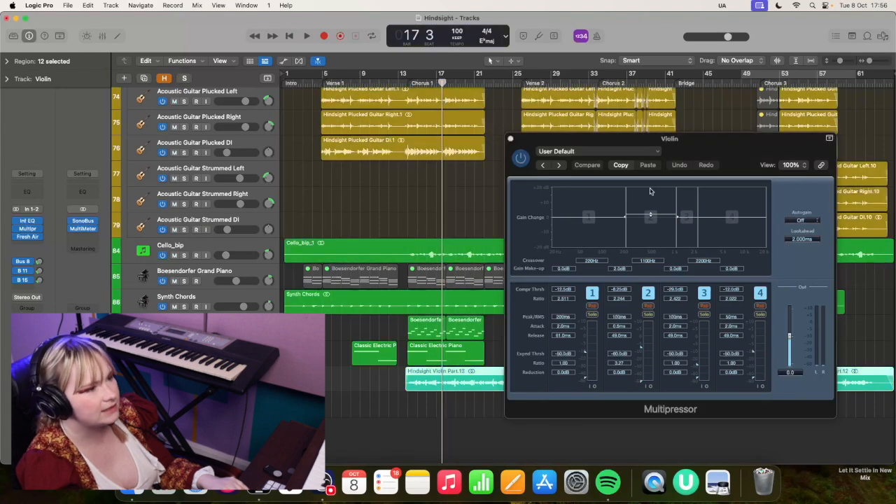
# Move the violin's Multipressor aside and play the full mix from bar 22, replaying the passage from its start
pyautogui.moveTo(645, 131); pyautogui.dragTo(780, 125)
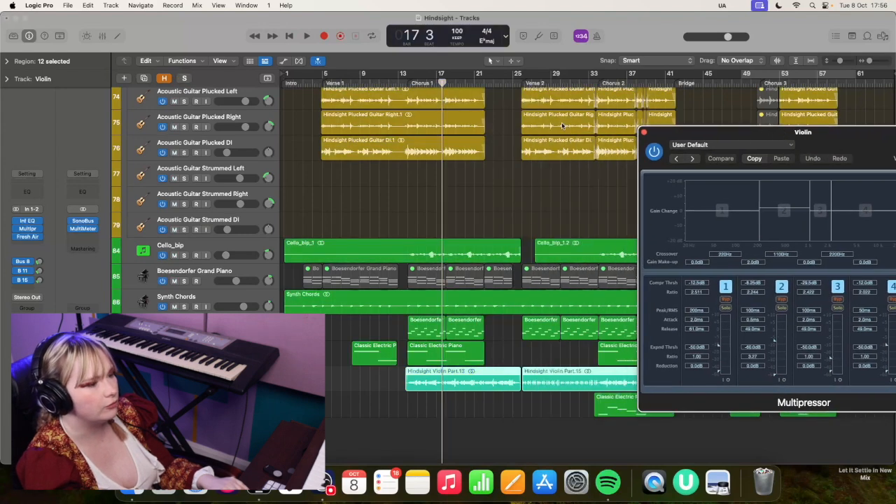
pyautogui.click(487, 84)
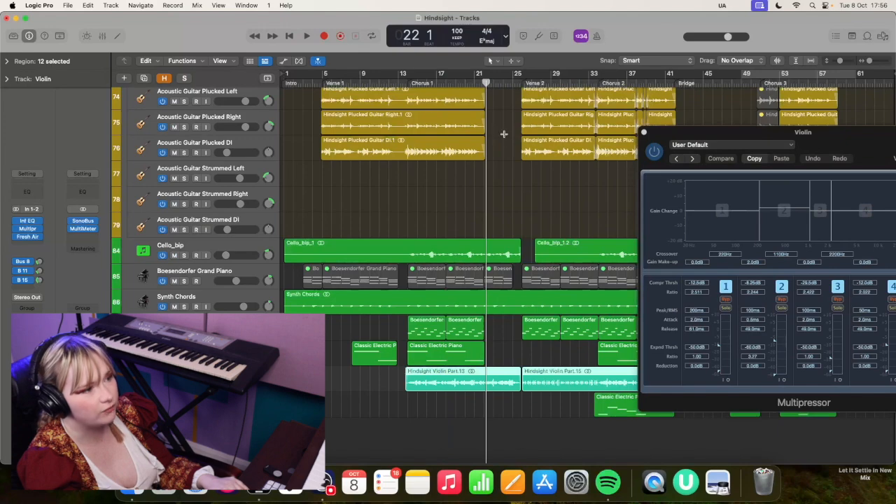
pyautogui.scroll(3, 501, 134)
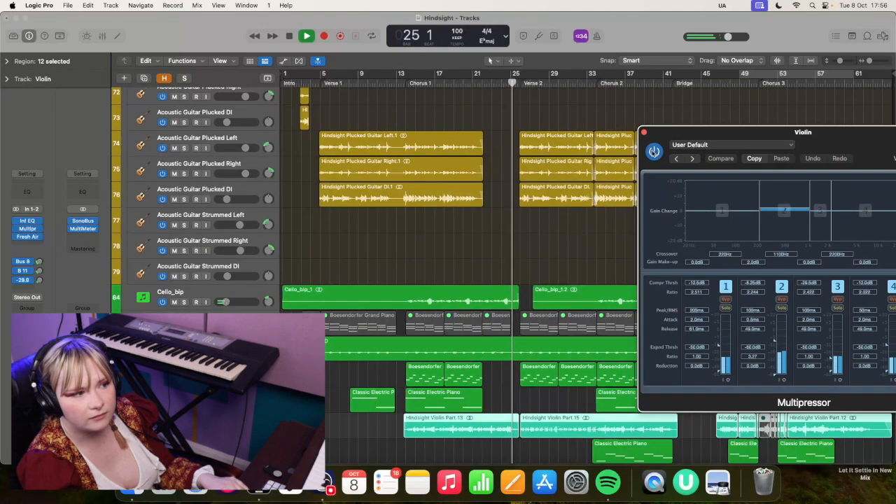
pyautogui.press('space')
pyautogui.press('space')
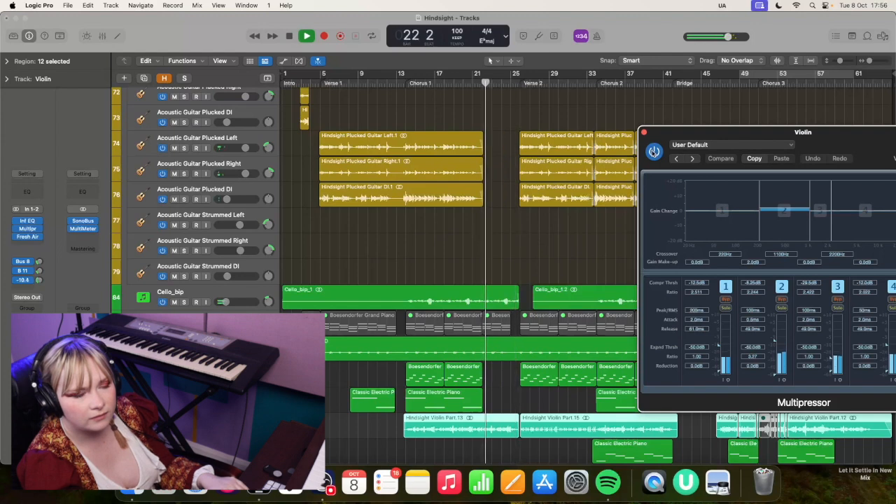
# Compare the bar 22 passage with the violin's Multipressor bypassed and re-enabled, replaying it and ending playback
pyautogui.click(653, 153)
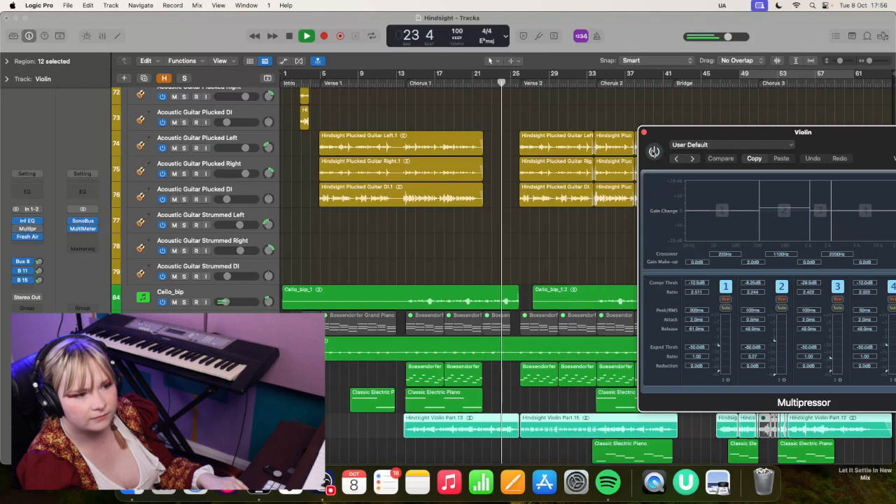
pyautogui.click(653, 152)
pyautogui.press('space')
pyautogui.press('space')
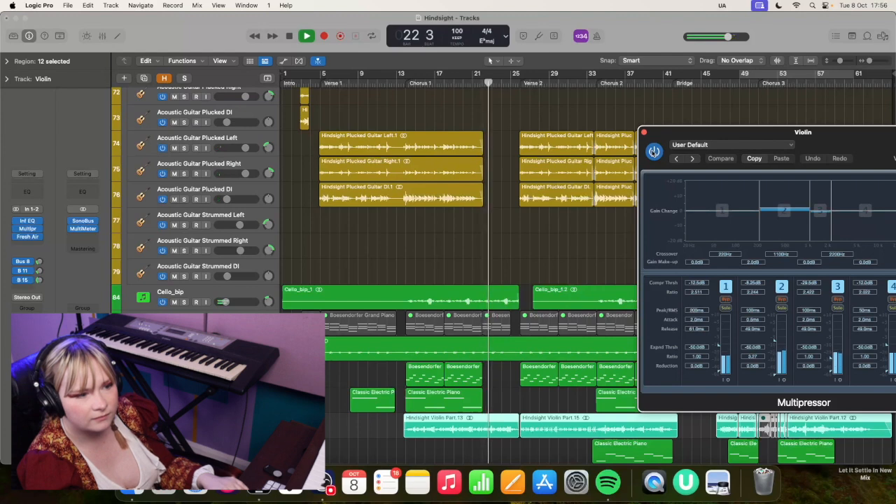
pyautogui.press('space')
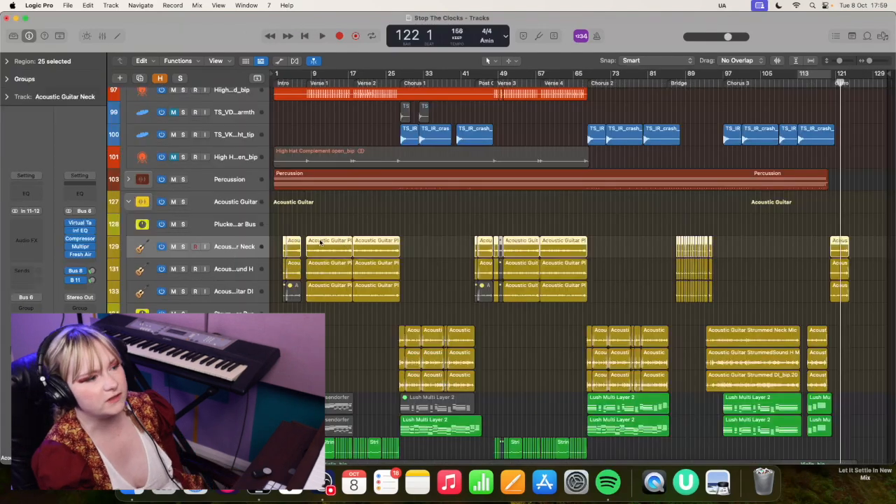
# In the Stop The Clocks project, open the Lead Vox Bus TDR Nova and select its lowest-frequency band
pyautogui.scroll(15, 280, 210)
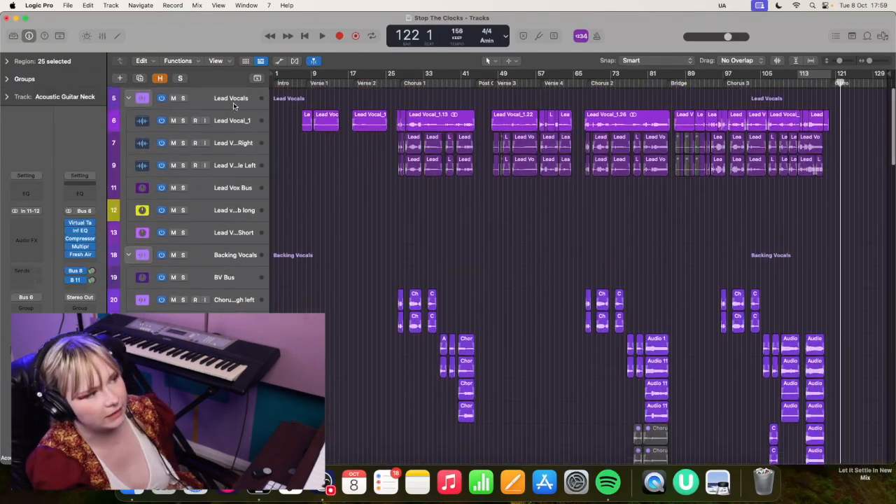
pyautogui.click(235, 120)
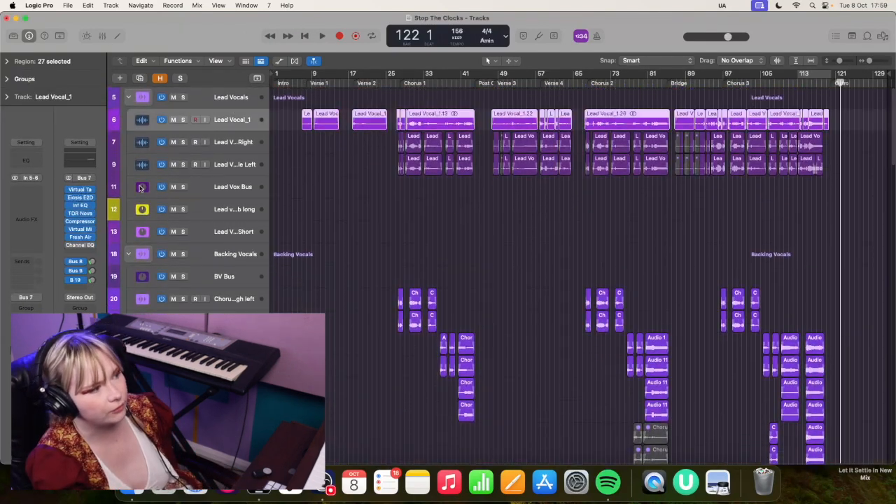
pyautogui.click(80, 214)
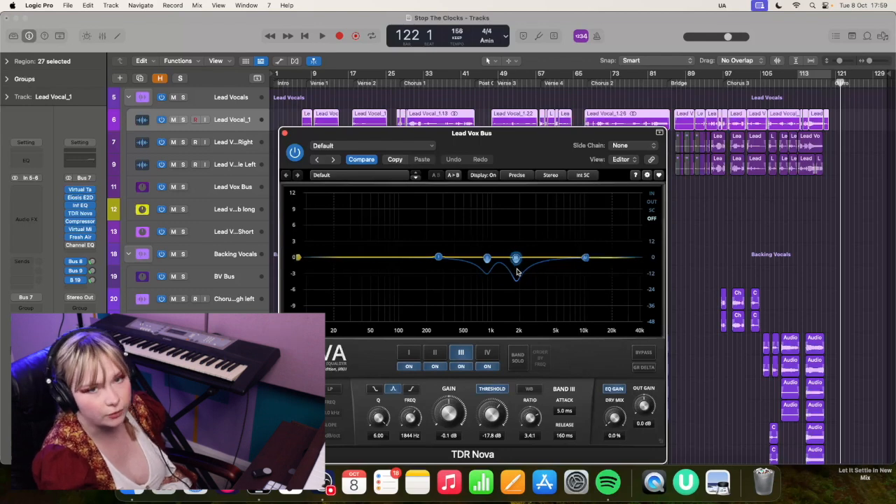
pyautogui.click(438, 258)
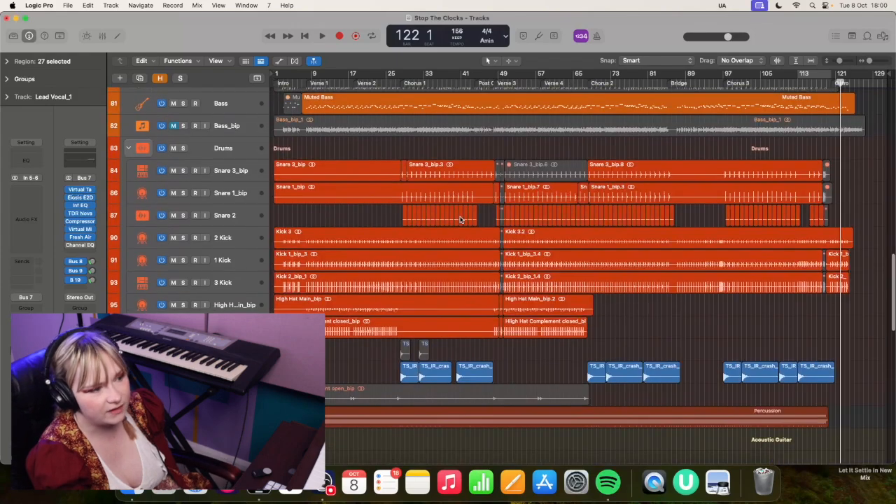
# Place the playhead at bar 7 and open the Multipressor on the Plucked Guitar Bus
pyautogui.scroll(-2, 468, 217)
pyautogui.scroll(5, 468, 217)
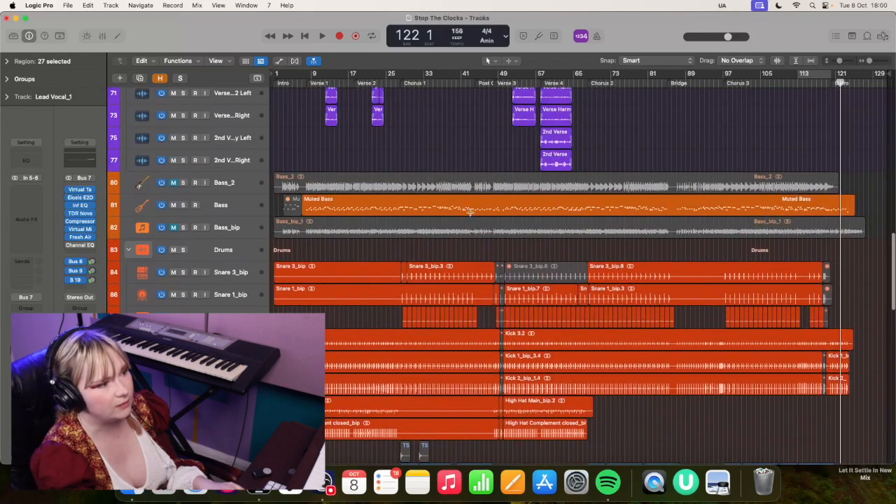
pyautogui.scroll(-10, 330, 117)
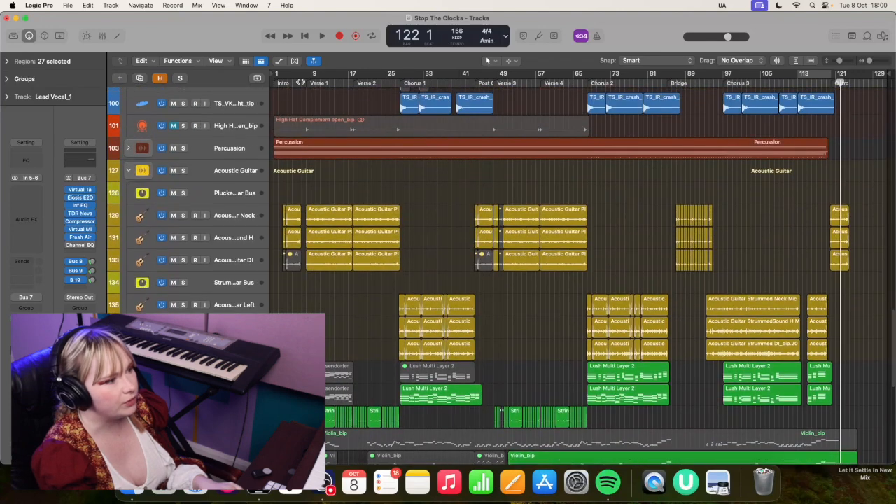
pyautogui.click(301, 82)
pyautogui.click(227, 214)
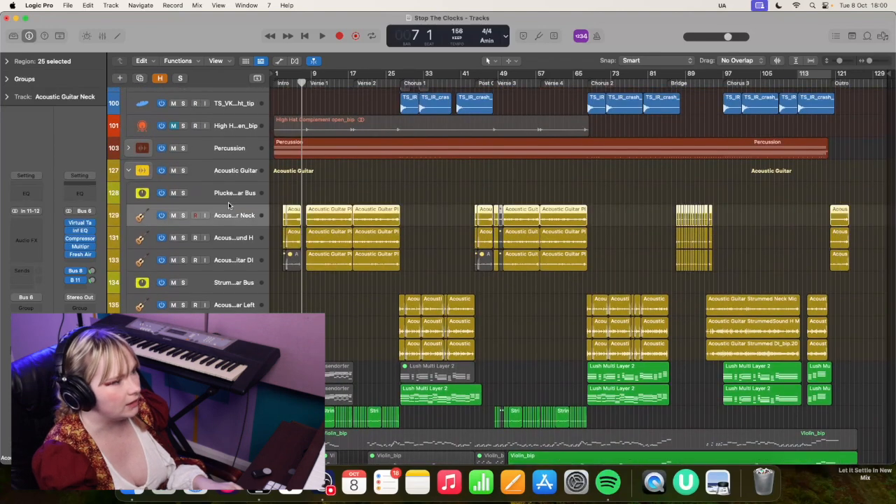
pyautogui.click(229, 195)
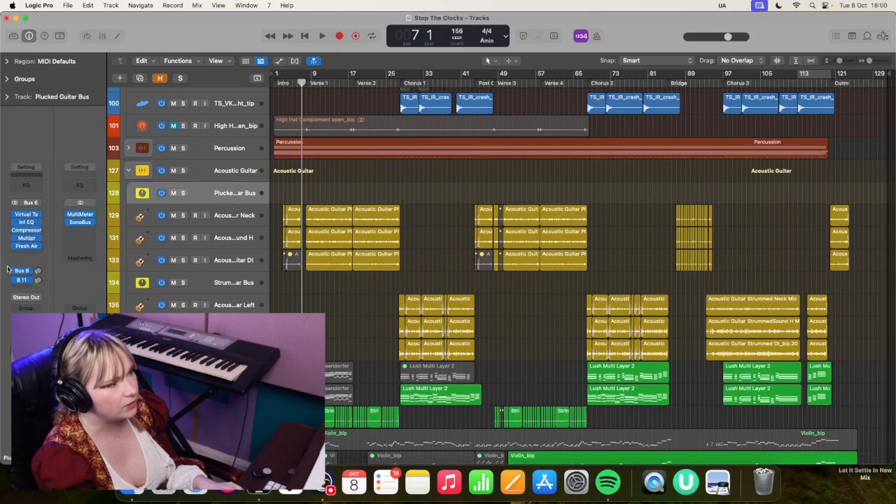
pyautogui.click(26, 238)
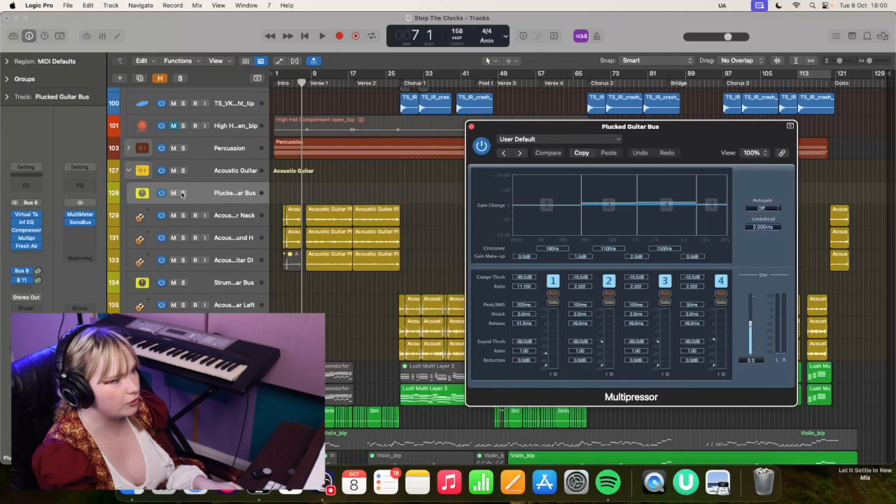
# Solo the Plucked Guitar Bus and play its Verse 1 part, comparing it with the Multipressor enabled and bypassed
pyautogui.click(183, 193)
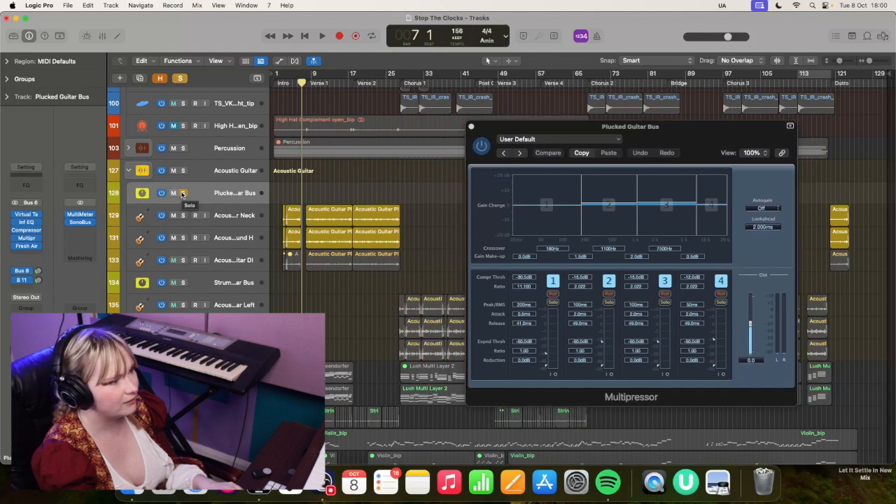
pyautogui.press('space')
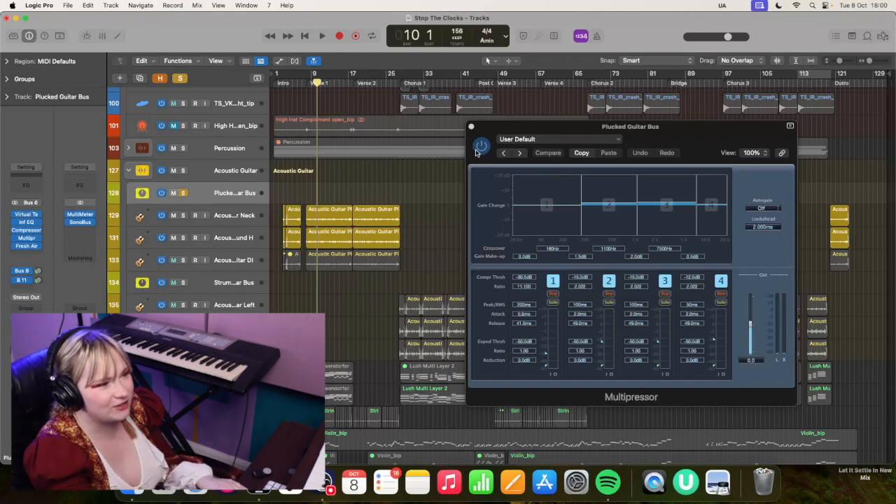
pyautogui.click(480, 145)
pyautogui.press('space')
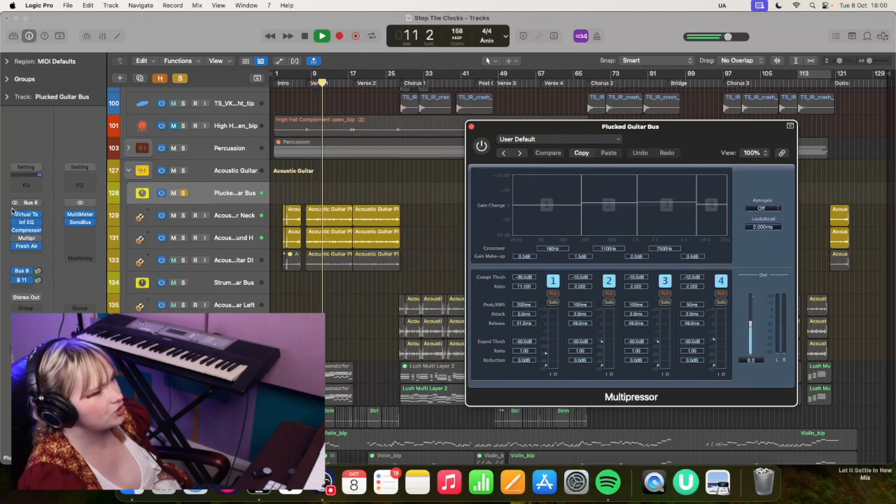
# Compare the plucked guitar with its Inf EQ bypassed and re-enabled during playback, and close the EQ window
pyautogui.click(26, 224)
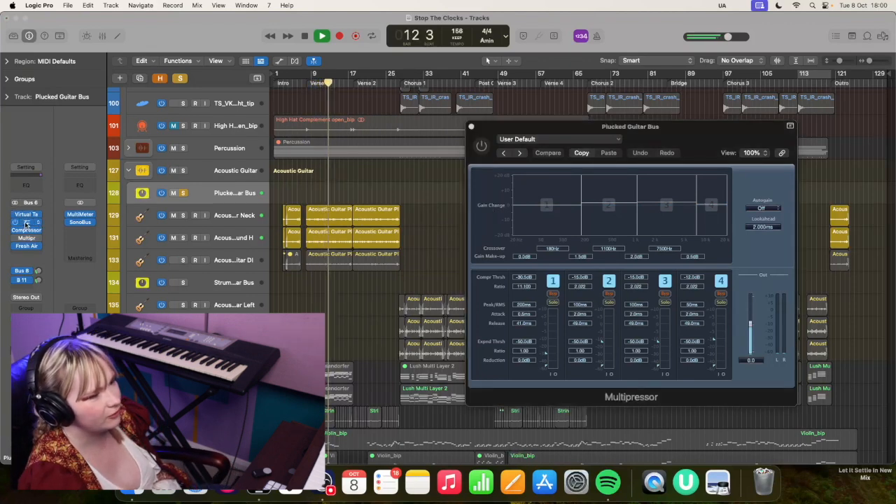
pyautogui.click(315, 148)
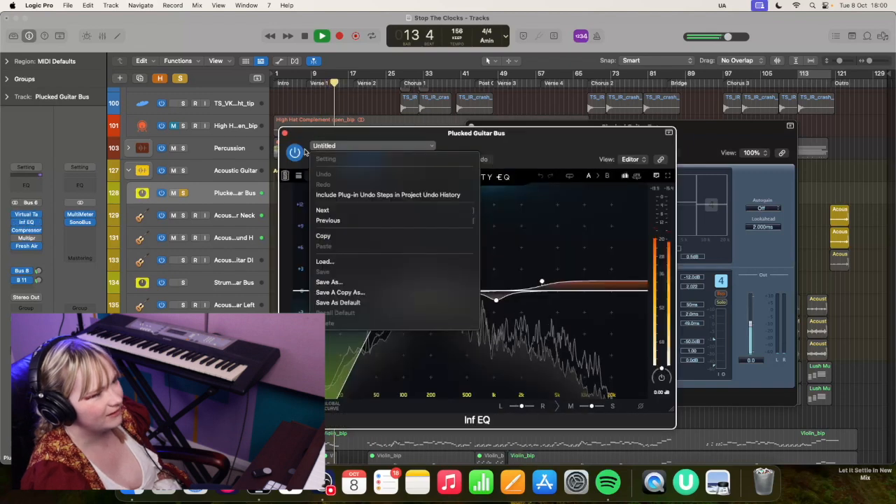
pyautogui.click(295, 152)
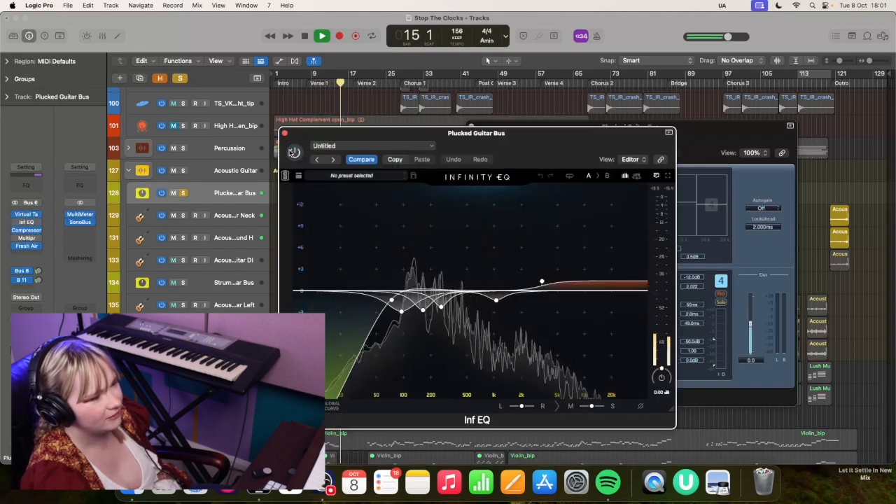
pyautogui.click(294, 152)
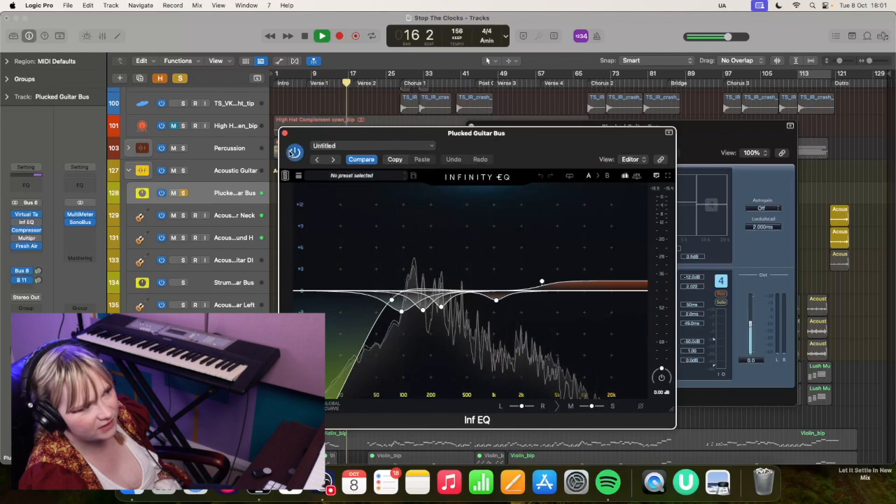
pyautogui.click(284, 133)
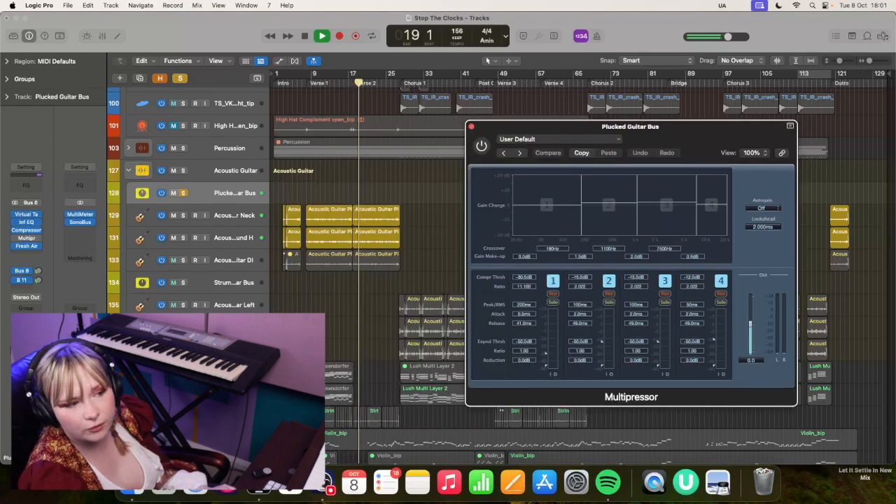
# Solo the Drums stack so it plays together with the Plucked Guitar Bus from Verse 1
pyautogui.scroll(3, 168, 161)
pyautogui.click(183, 180)
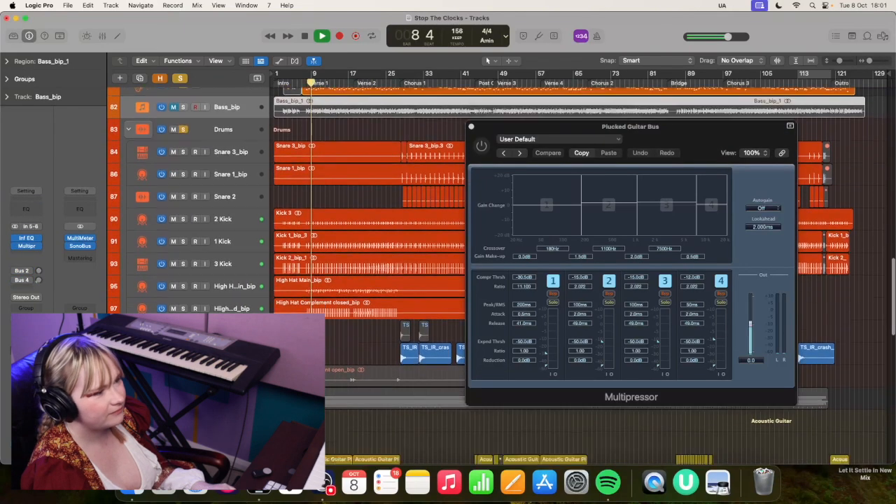
pyautogui.scroll(-10, 189, 210)
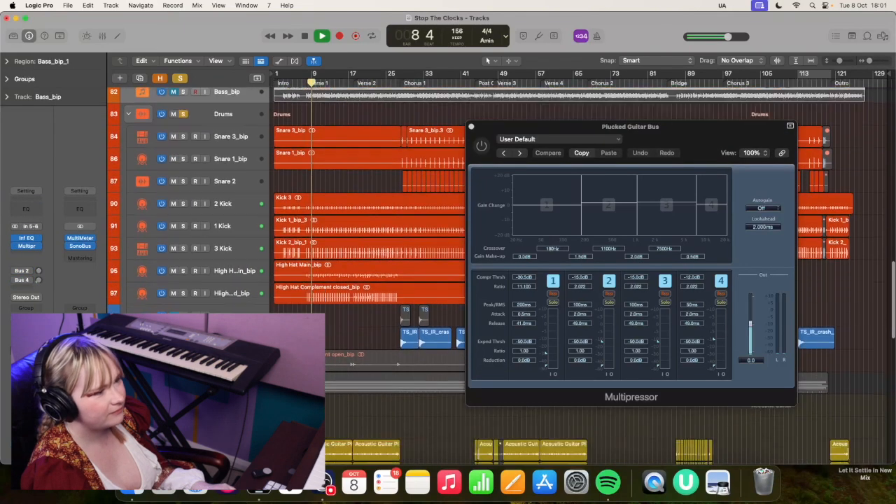
pyautogui.scroll(2, 468, 162)
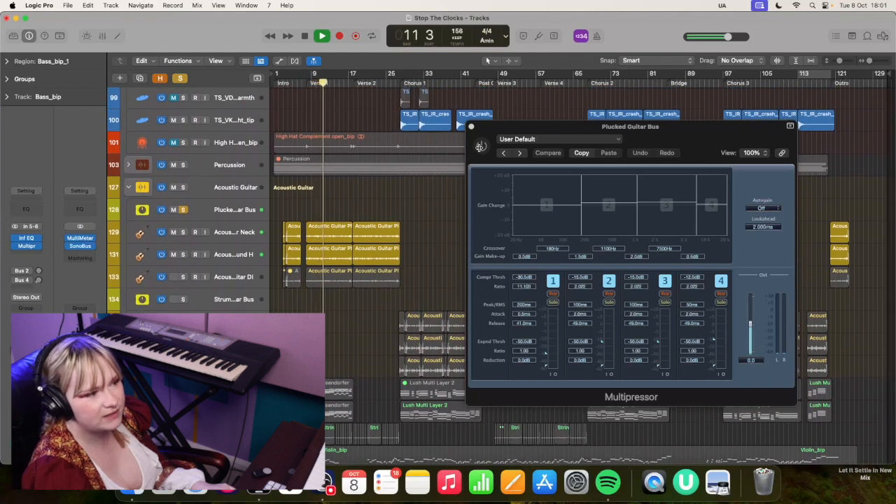
# Re-enable the Plucked Guitar Bus Multipressor during playback and listen to the difference before stopping
pyautogui.click(246, 210)
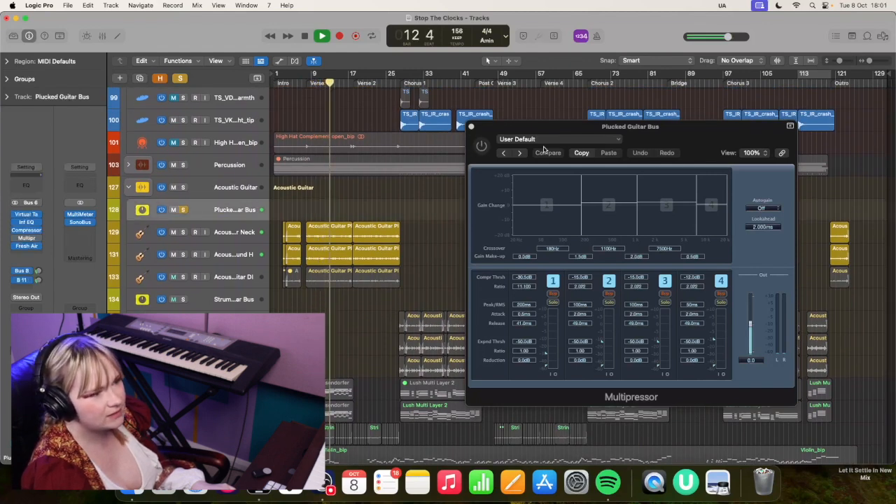
pyautogui.click(482, 146)
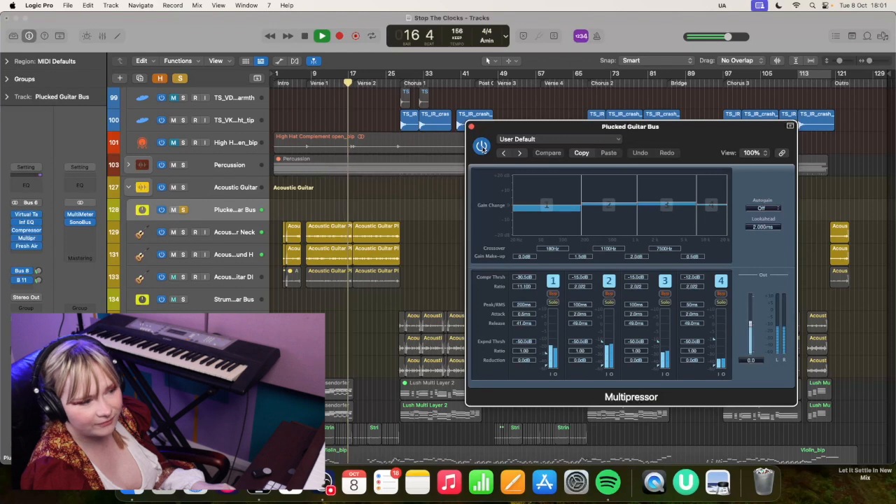
pyautogui.press('space')
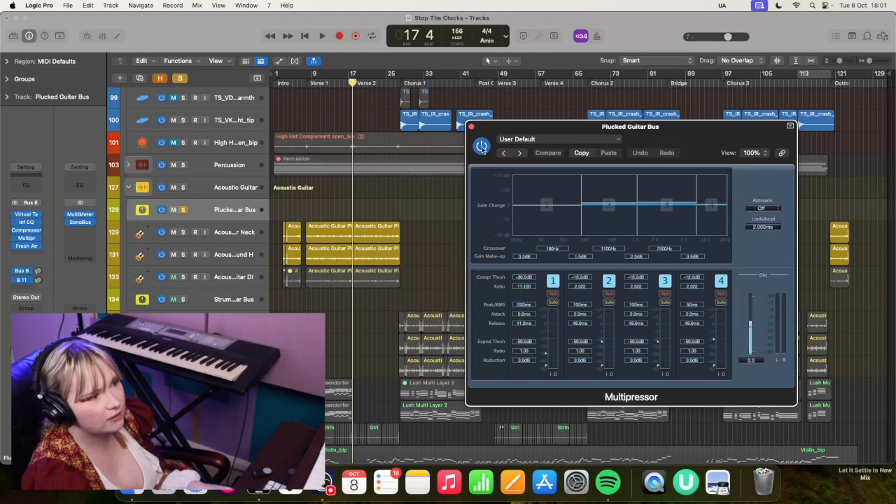
# Replay Verse 1 twice with the Multipressor active, examining the gain change in low band 1
pyautogui.press('space')
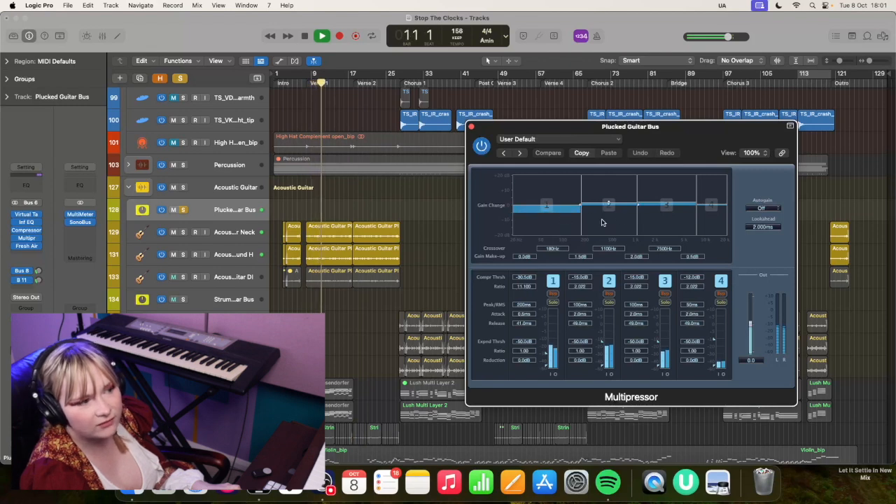
pyautogui.press('space')
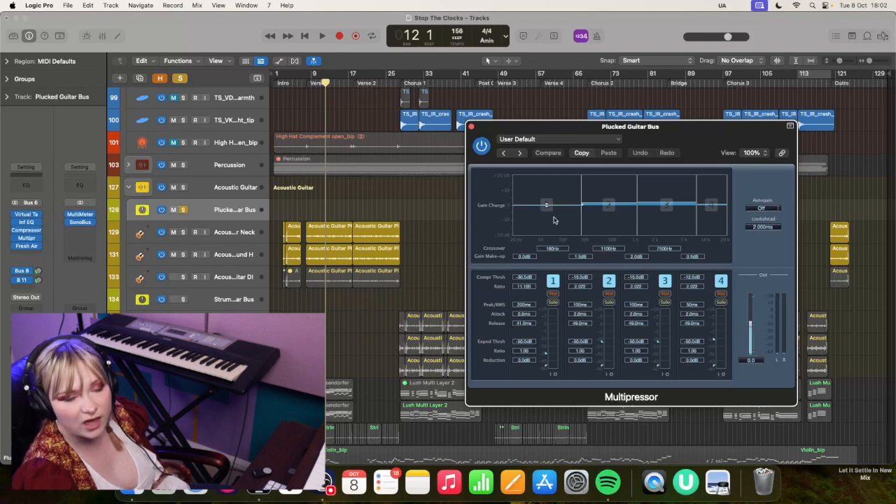
pyautogui.press('space')
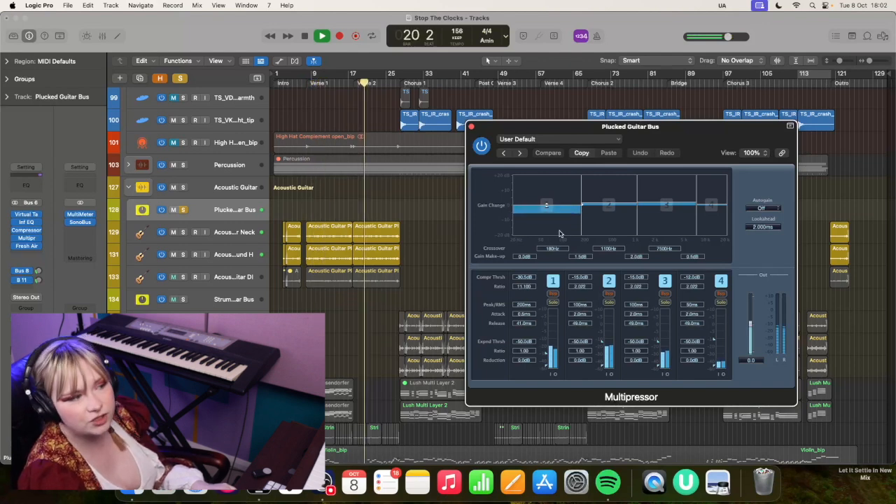
pyautogui.press('space')
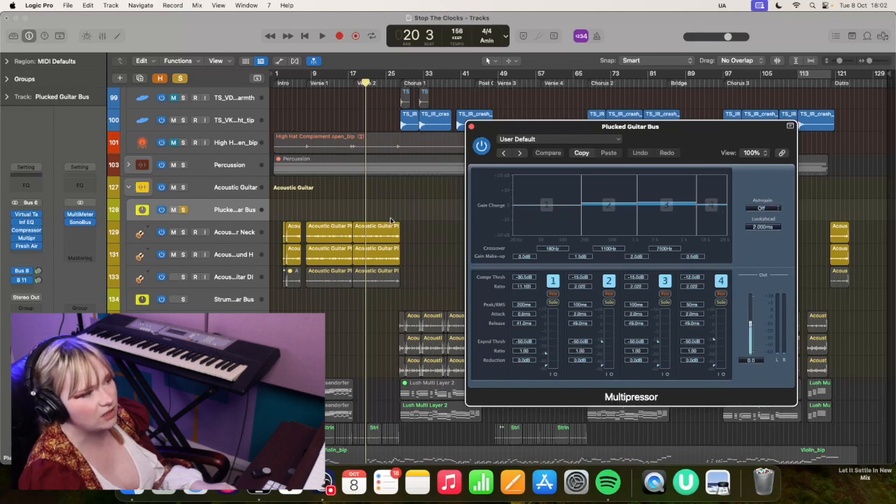
# Open the Plucked Guitar Bus Inf EQ and replay Verse 1 to examine its EQ points against the spectrum
pyautogui.click(26, 222)
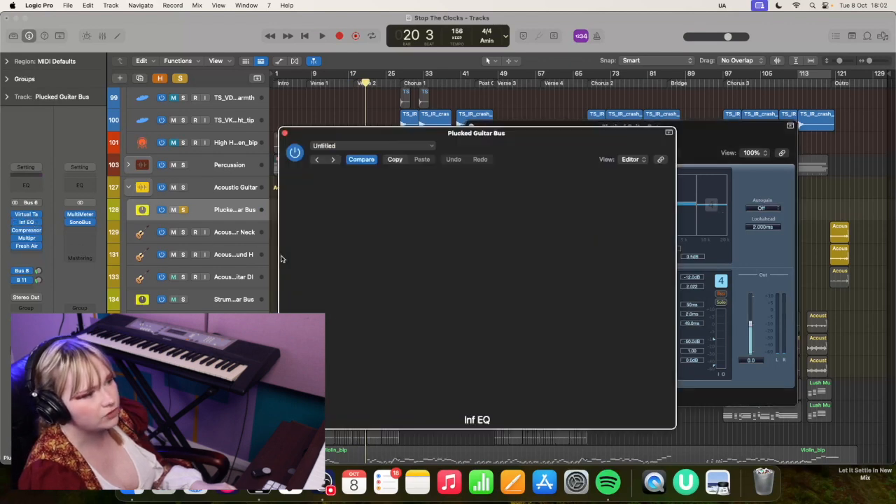
pyautogui.press('space')
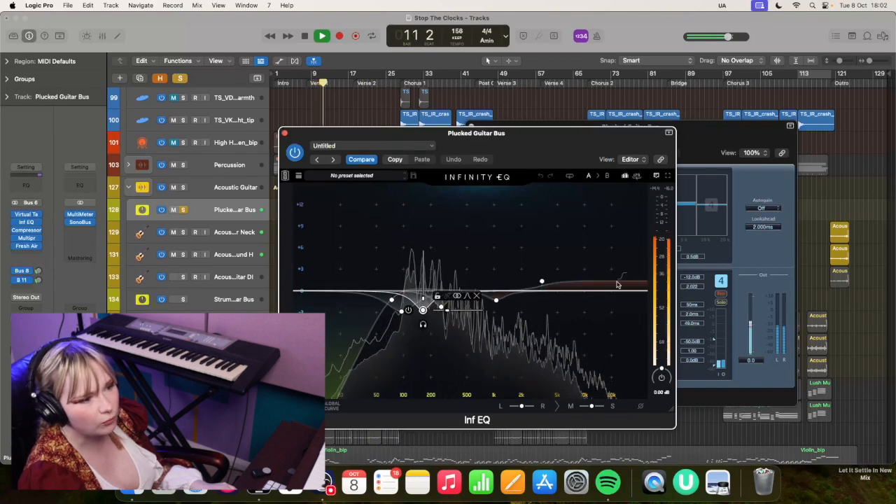
# Stop playback, close the Plucked Guitar Bus Inf EQ and resume listening to Verse 1
pyautogui.press('space')
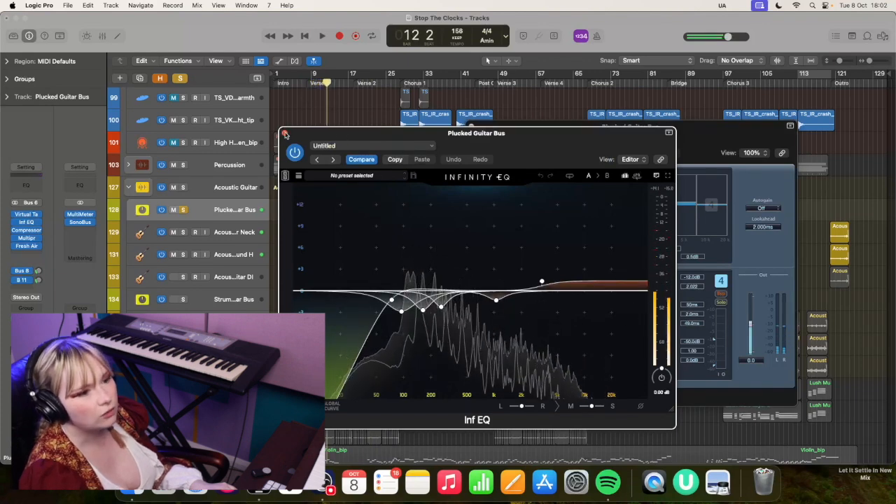
pyautogui.click(284, 133)
pyautogui.press('space')
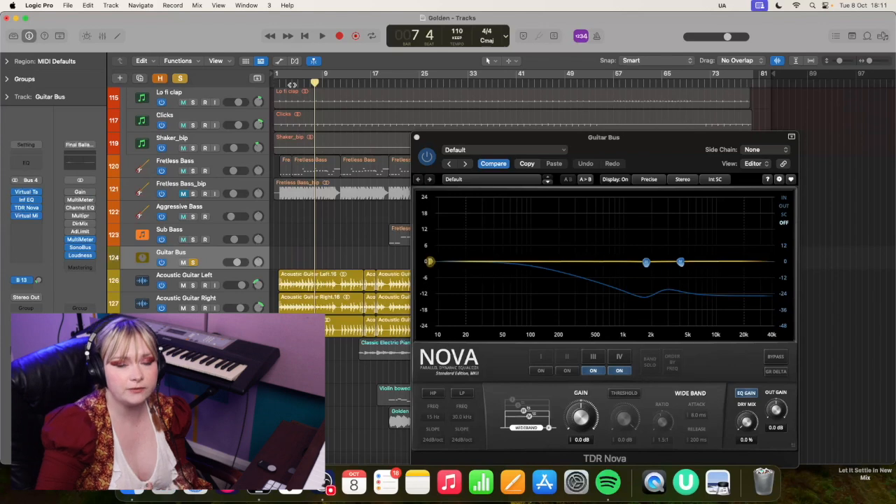
# Open the Virtual Mix Rack on the Golden project's Guitar Bus to examine its FG-DYN and FG-S modules, and close it again
pyautogui.scroll(-1, 292, 85)
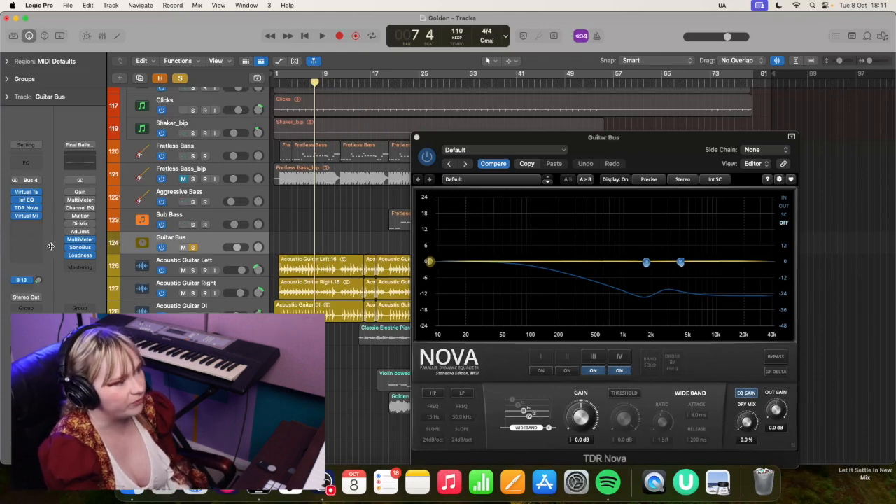
pyautogui.click(26, 217)
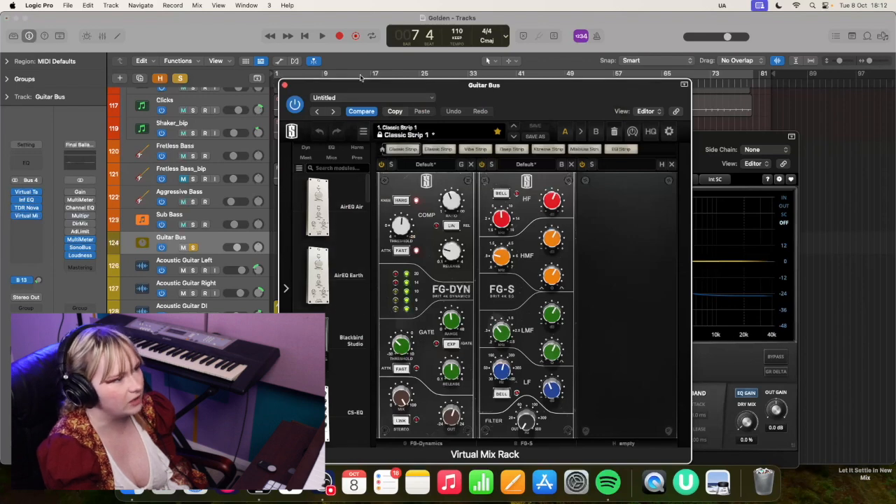
pyautogui.click(284, 85)
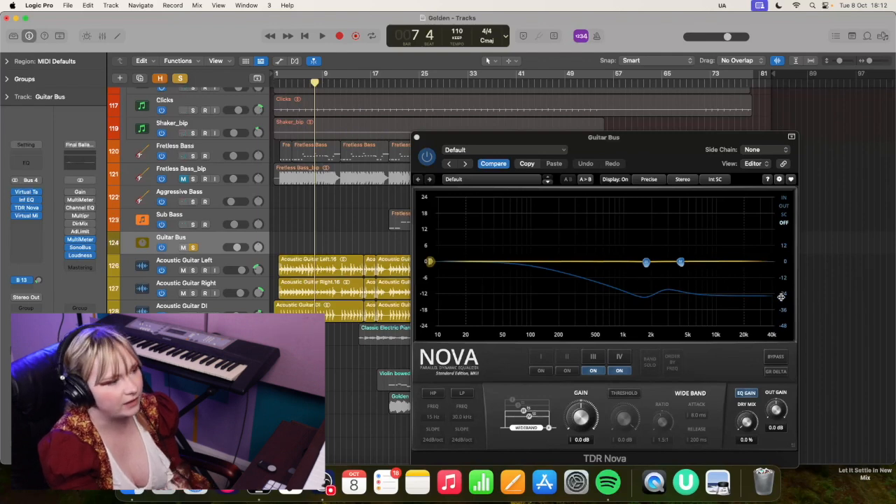
# Play the soloed Guitar Bus from the song's start, examine TDR Nova bands III and IV, and close the plug-in after stopping
pyautogui.press('Return')
pyautogui.press('space')
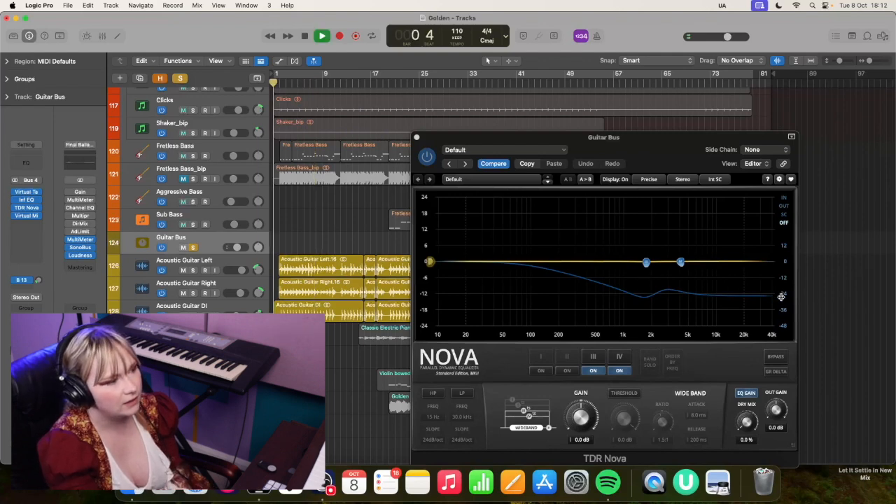
pyautogui.click(629, 145)
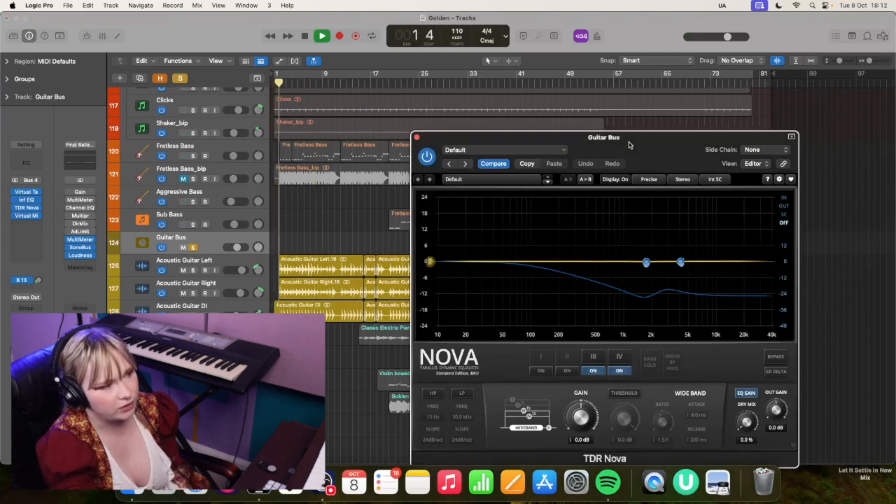
pyautogui.click(594, 357)
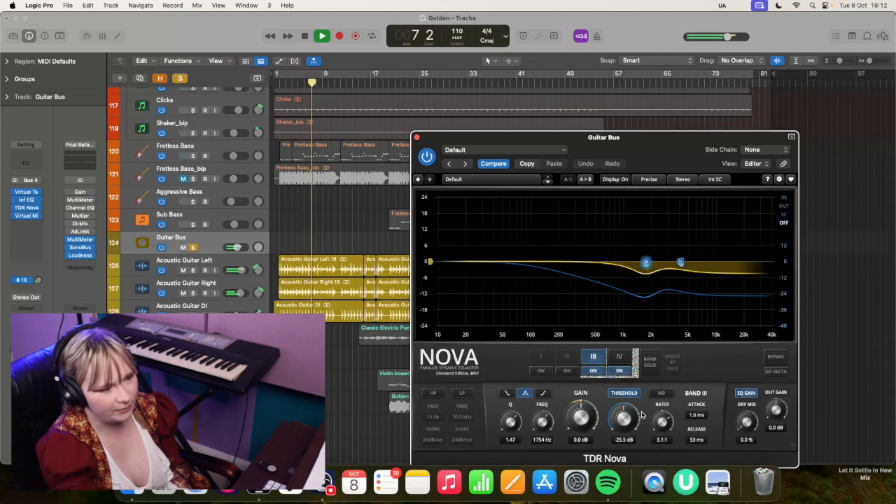
pyautogui.click(620, 359)
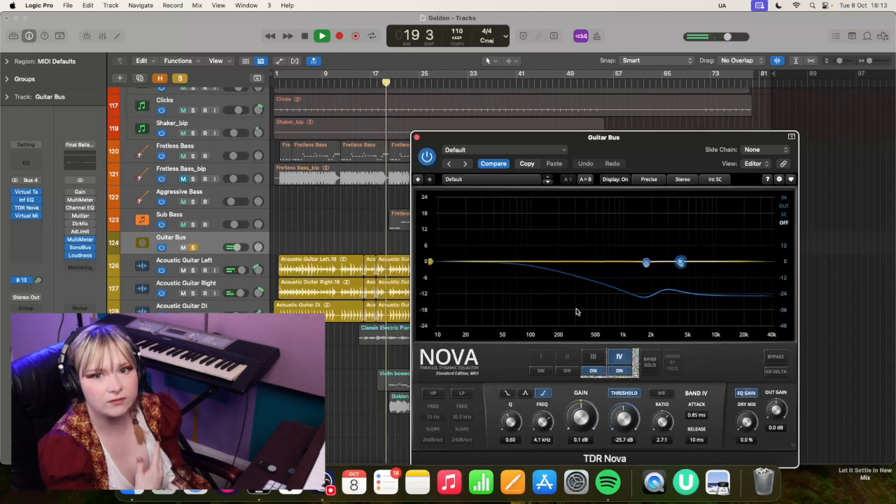
pyautogui.press('space')
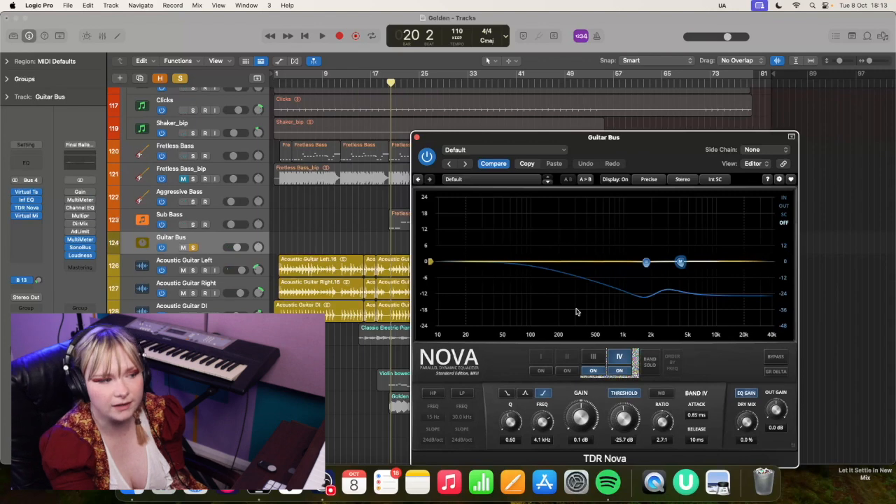
pyautogui.click(417, 137)
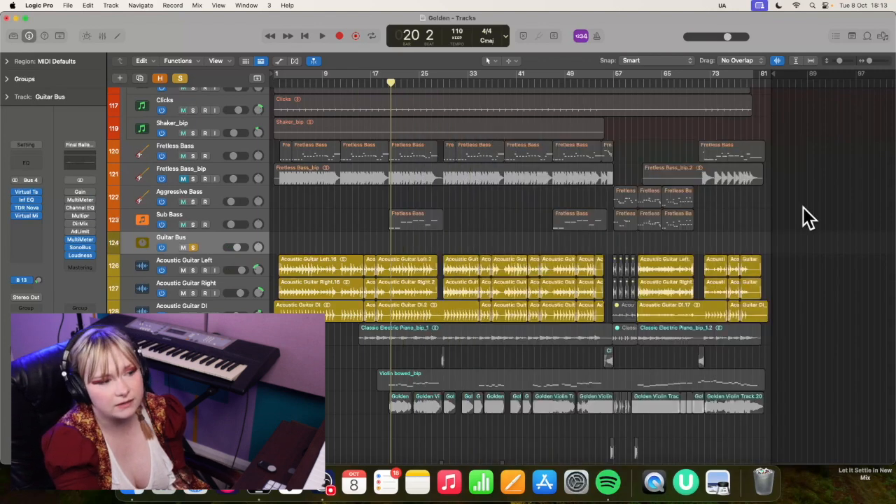